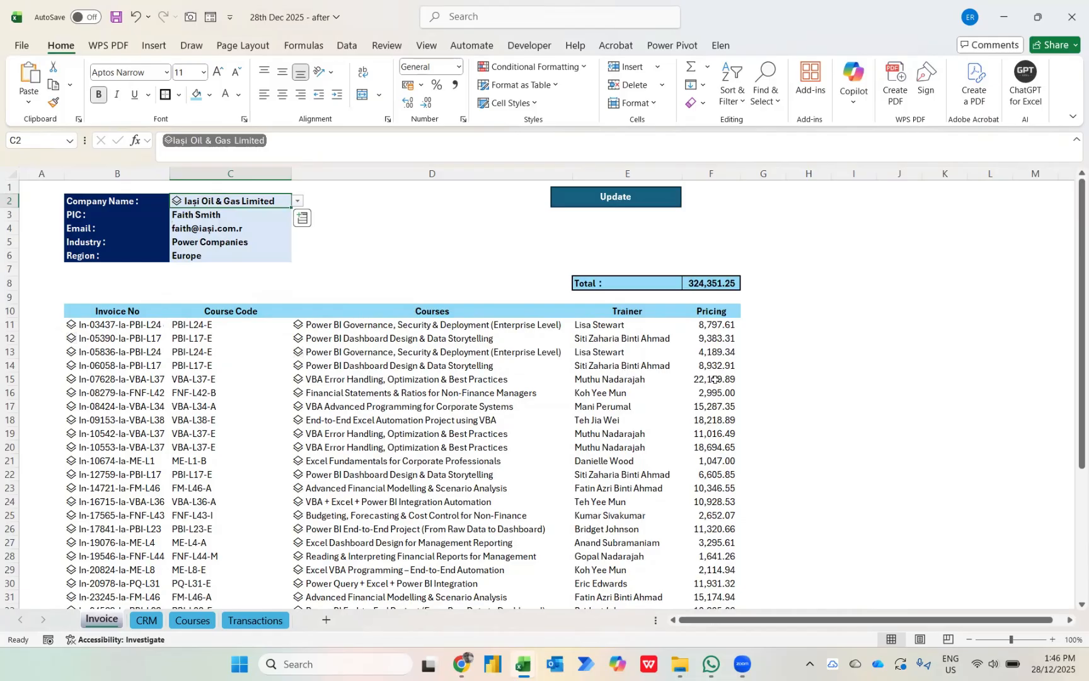
Set the invoice's company name to Nairobi Transmission Ptd Ltd, and switch it to Jackson Solar Power Limited.
left_click(299, 201)
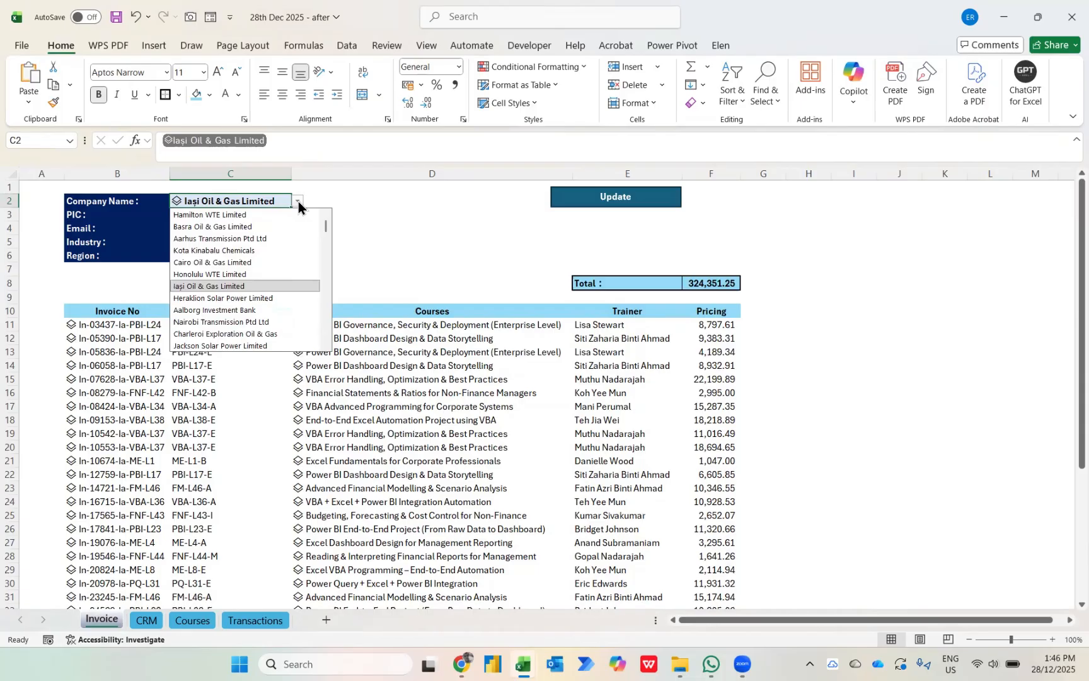
left_click(239, 322)
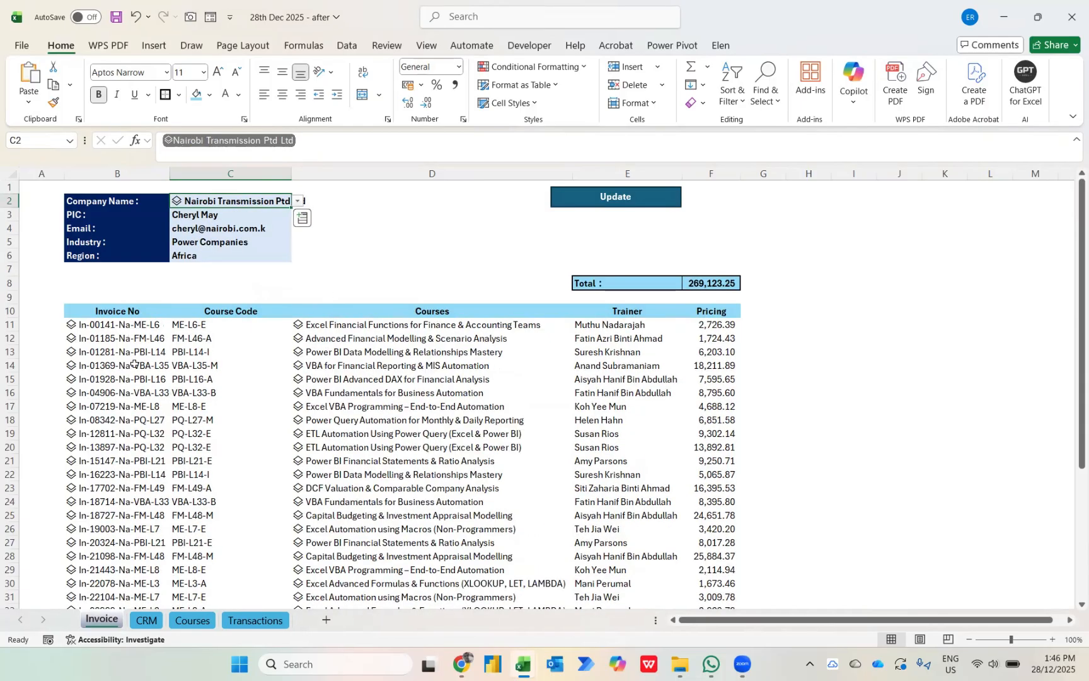
left_click(298, 201)
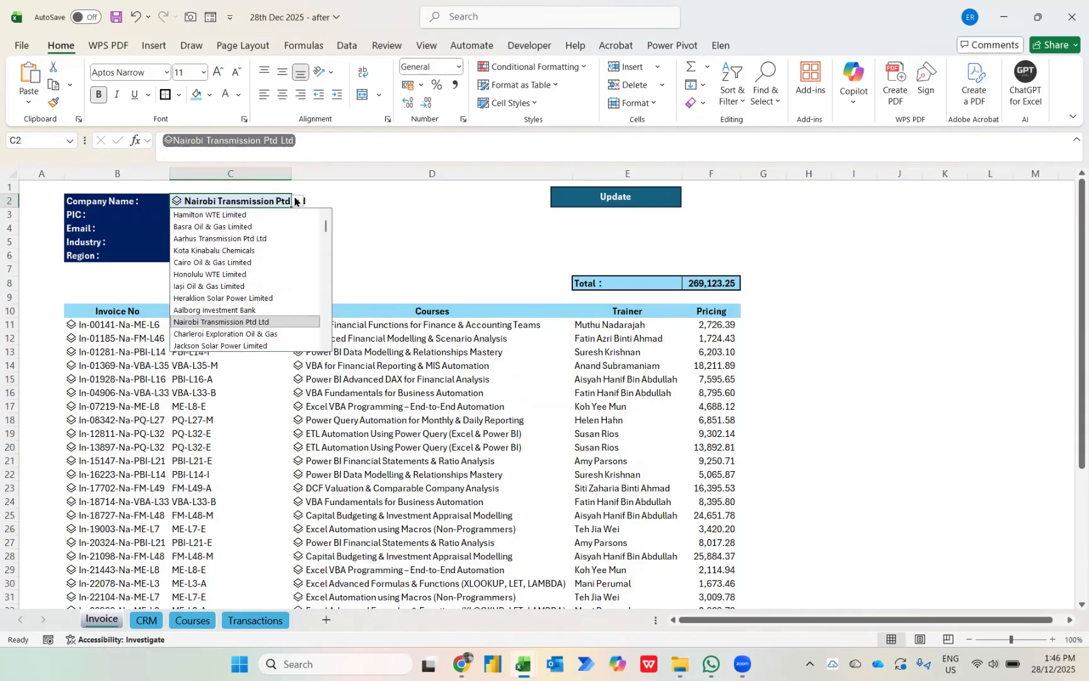
left_click(220, 346)
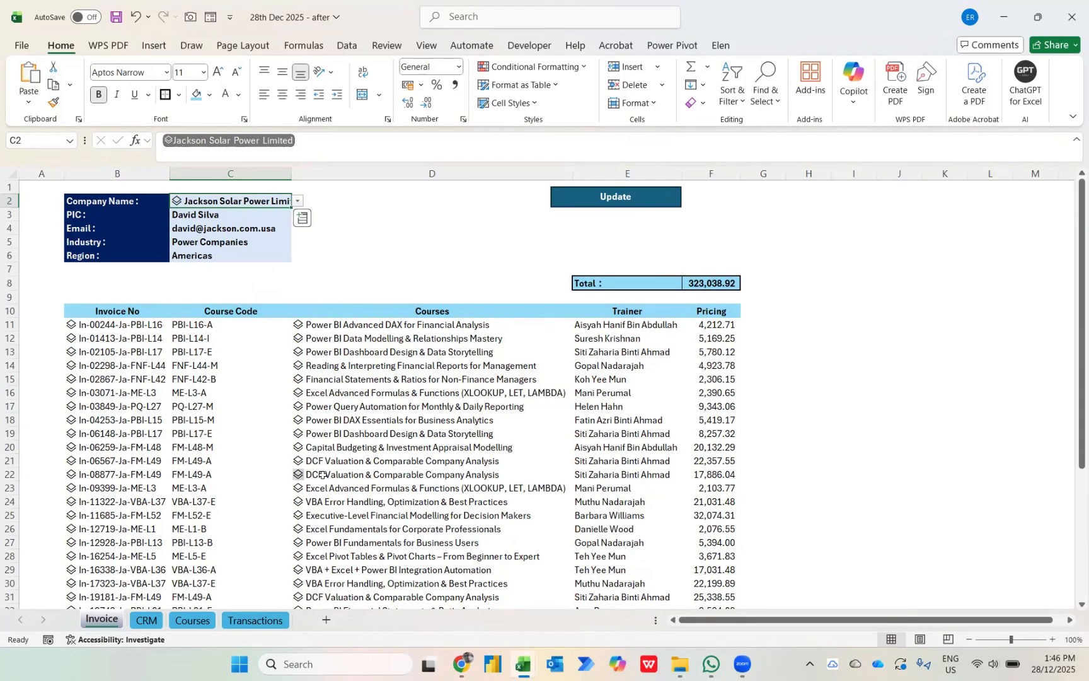
Set the invoice's company name back to Nairobi Transmission Ptd Ltd and run the Update macro.
left_click(298, 201)
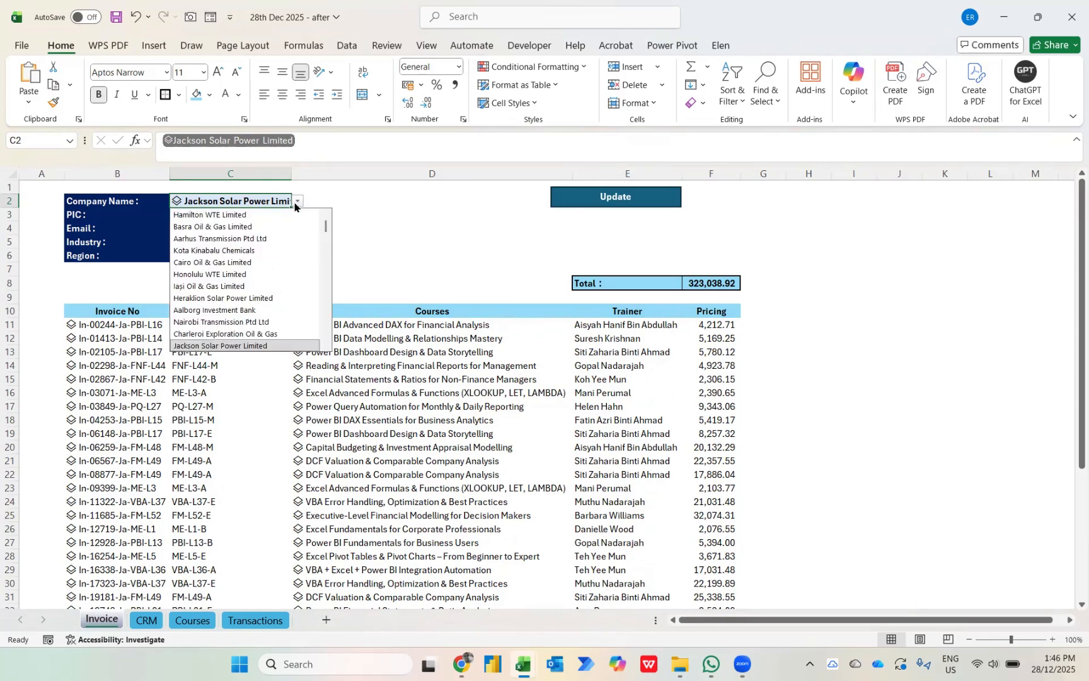
left_click(234, 322)
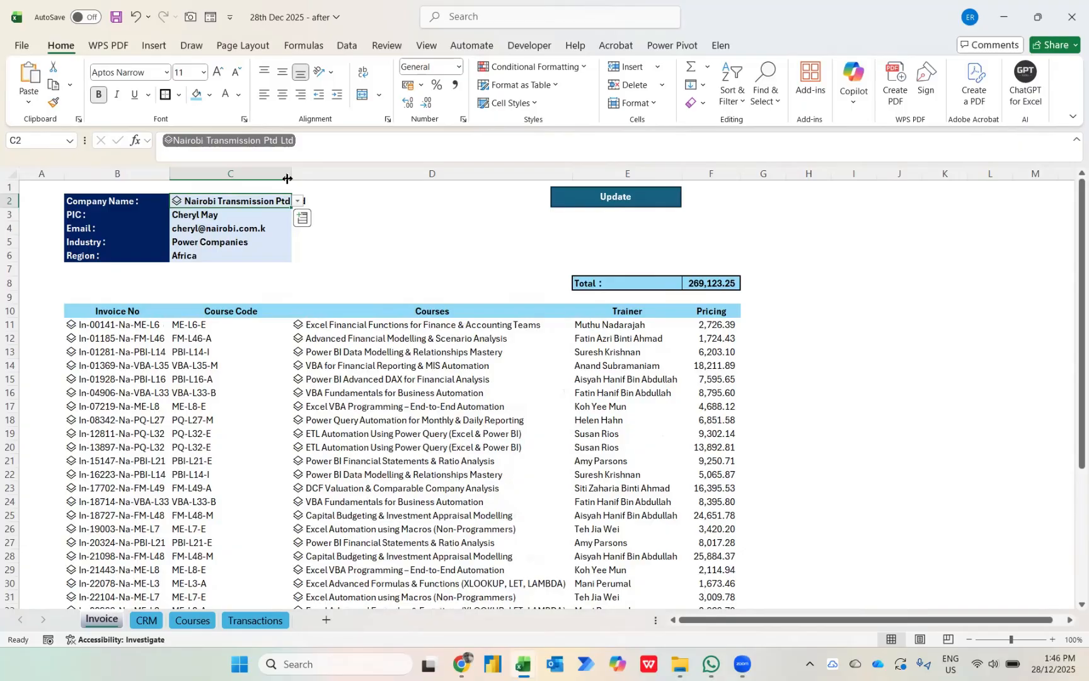
left_click(644, 198)
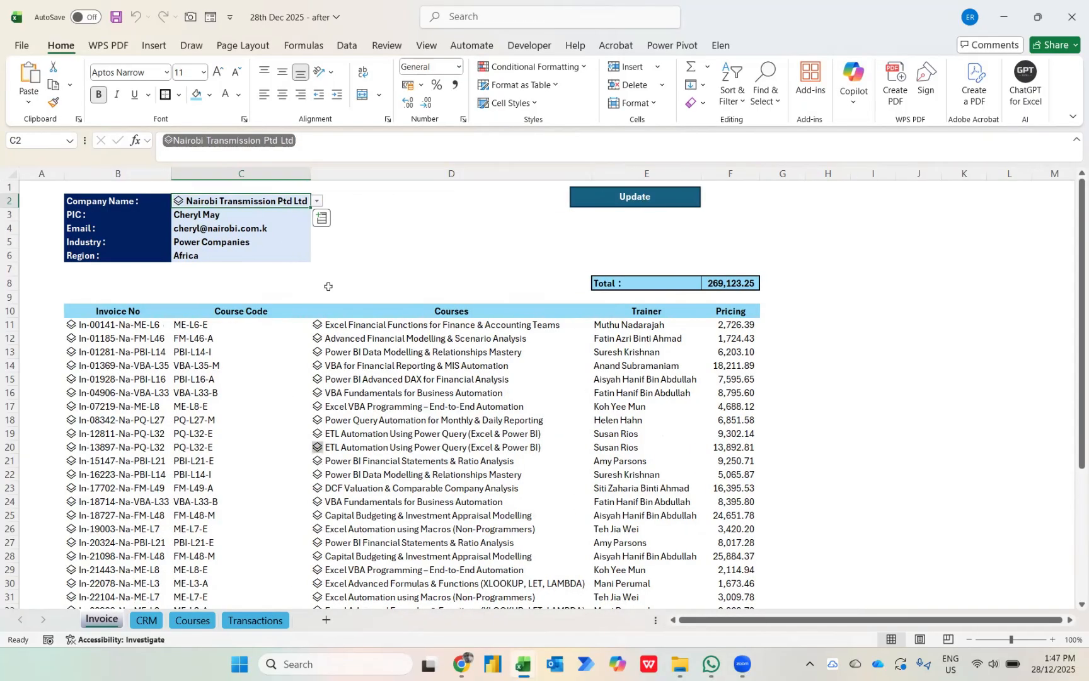
Choose Daegu Banking Limited as the invoice's company name and run the Update macro.
left_click(317, 201)
scroll(271, 301, "down", 6)
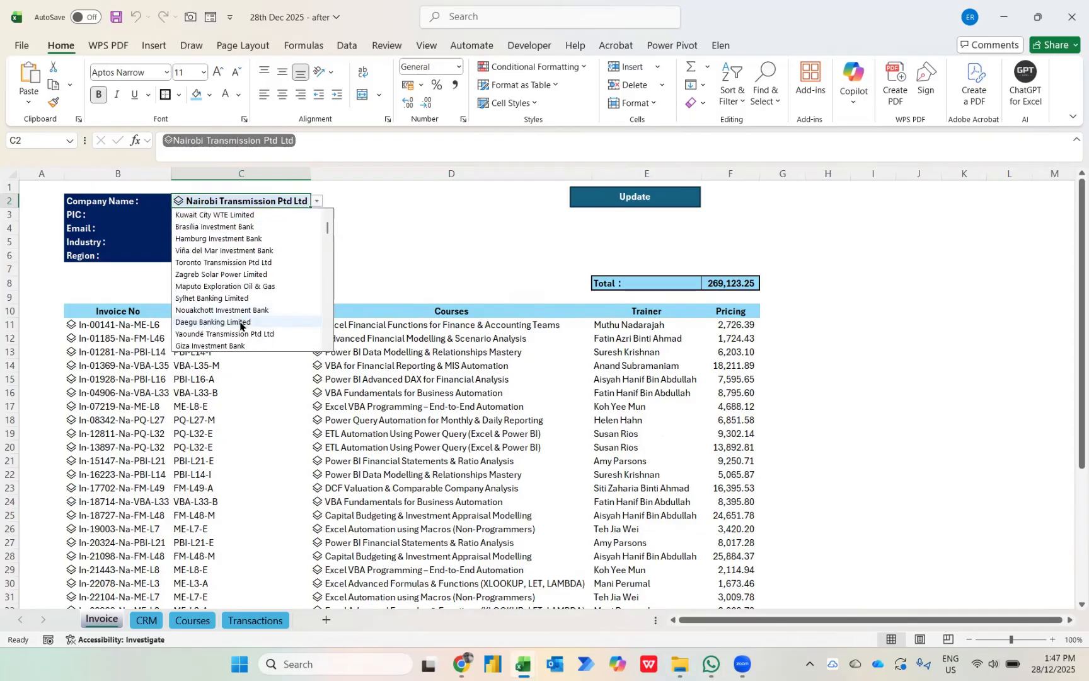
left_click(241, 322)
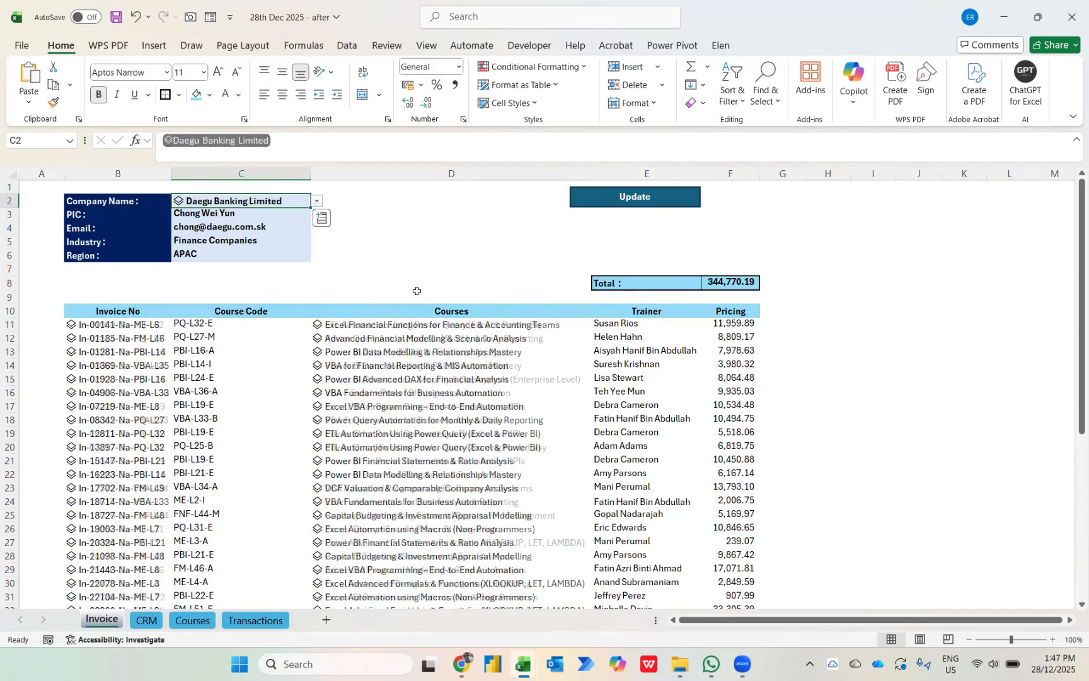
left_click(612, 206)
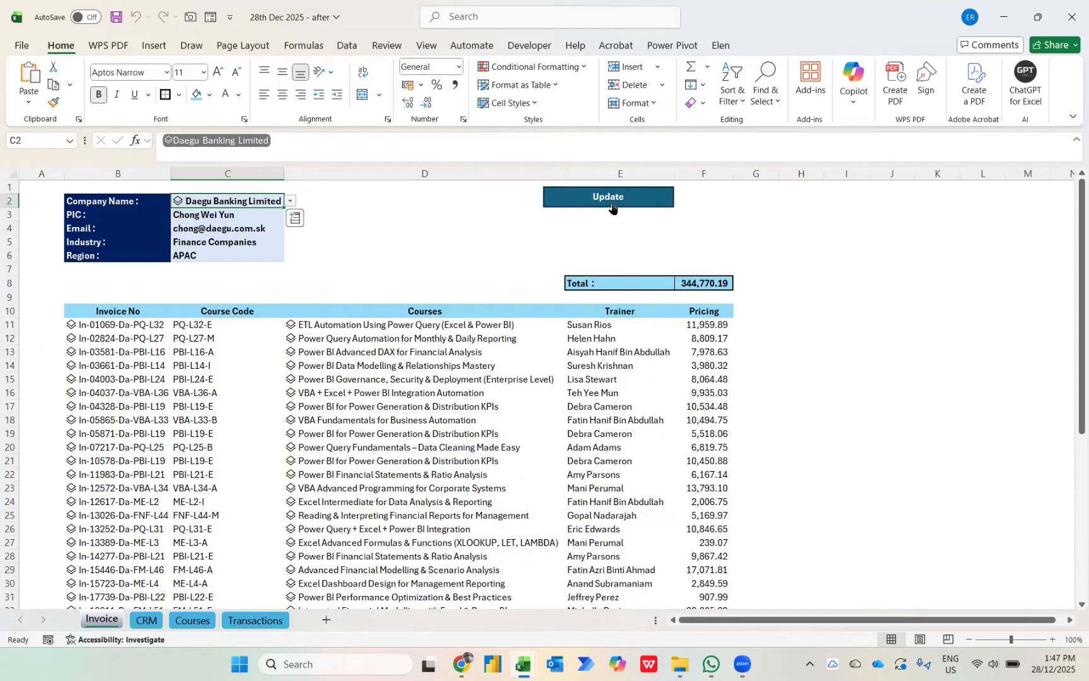
Close the "28th Dec 2025 - after" workbook, saving its changes.
left_click(1063, 24)
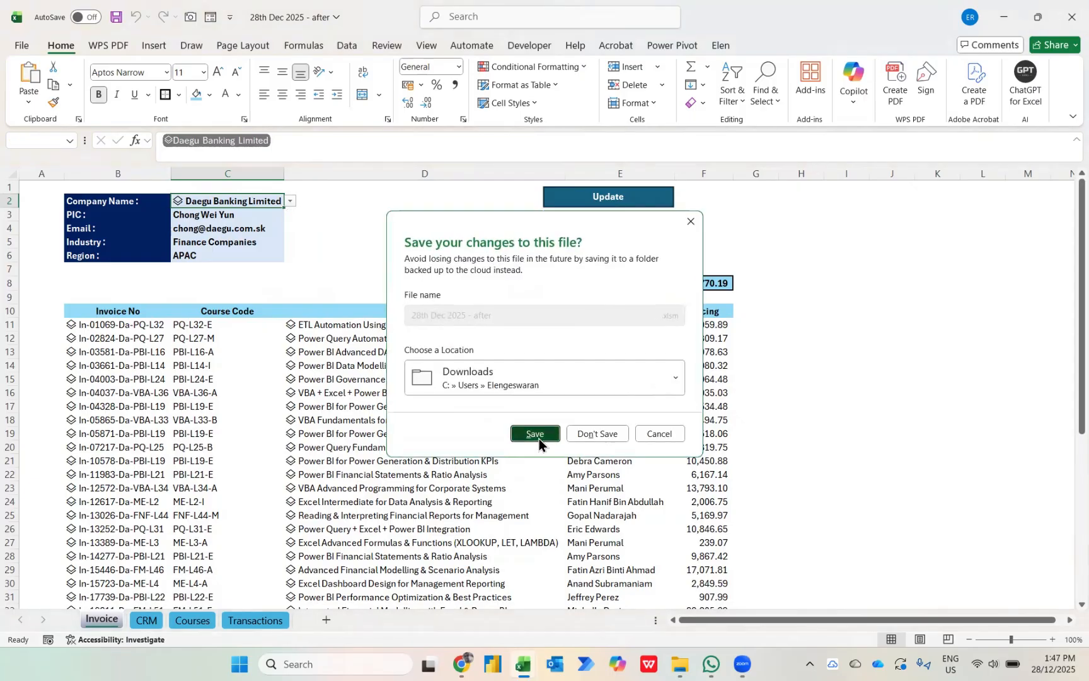
left_click(537, 434)
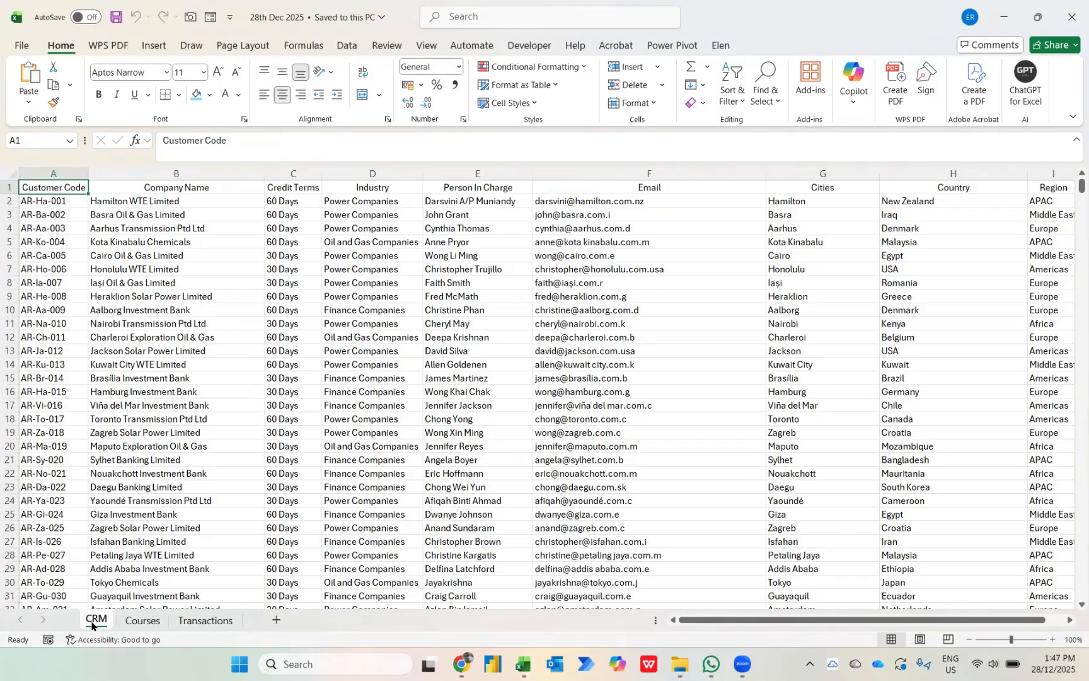
Examine the source data on the Courses, Transactions and CRM sheets of the 28th Dec 2025 workbook.
left_click(131, 621)
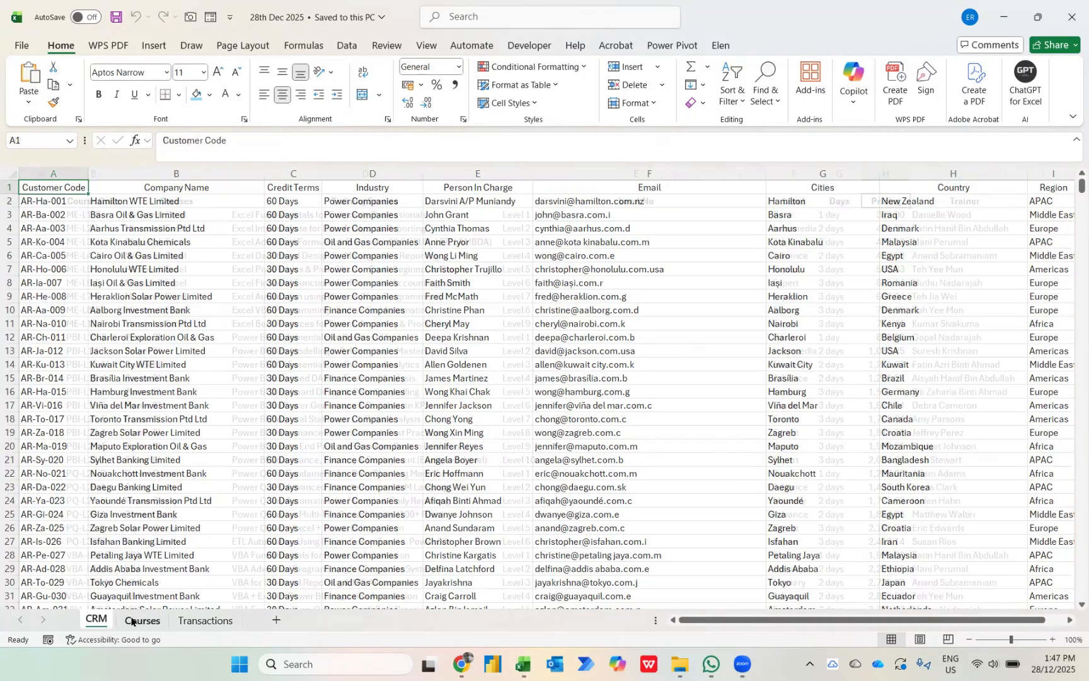
left_click(192, 621)
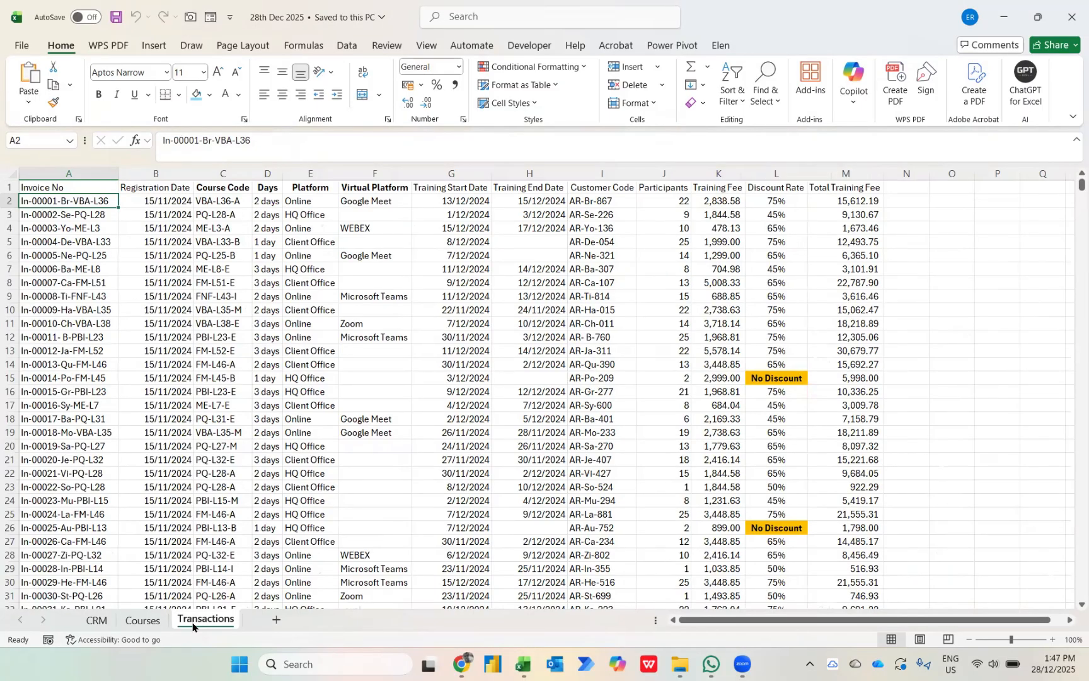
key("ctrl+Page_Up")
key("ctrl+Page_Up")
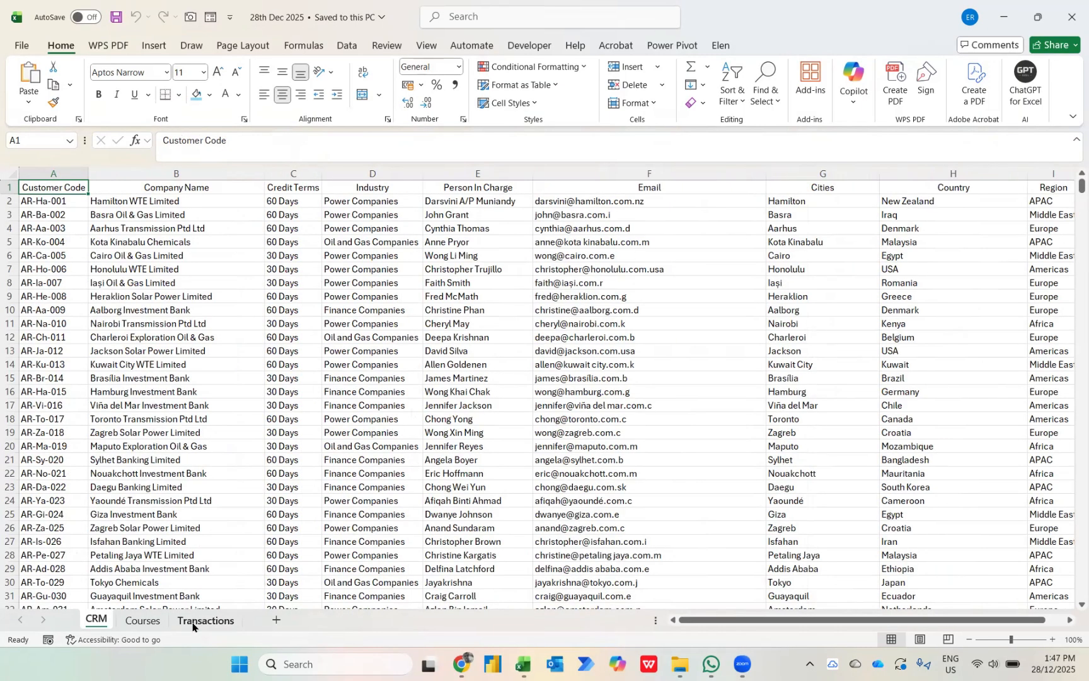
left_click(152, 622)
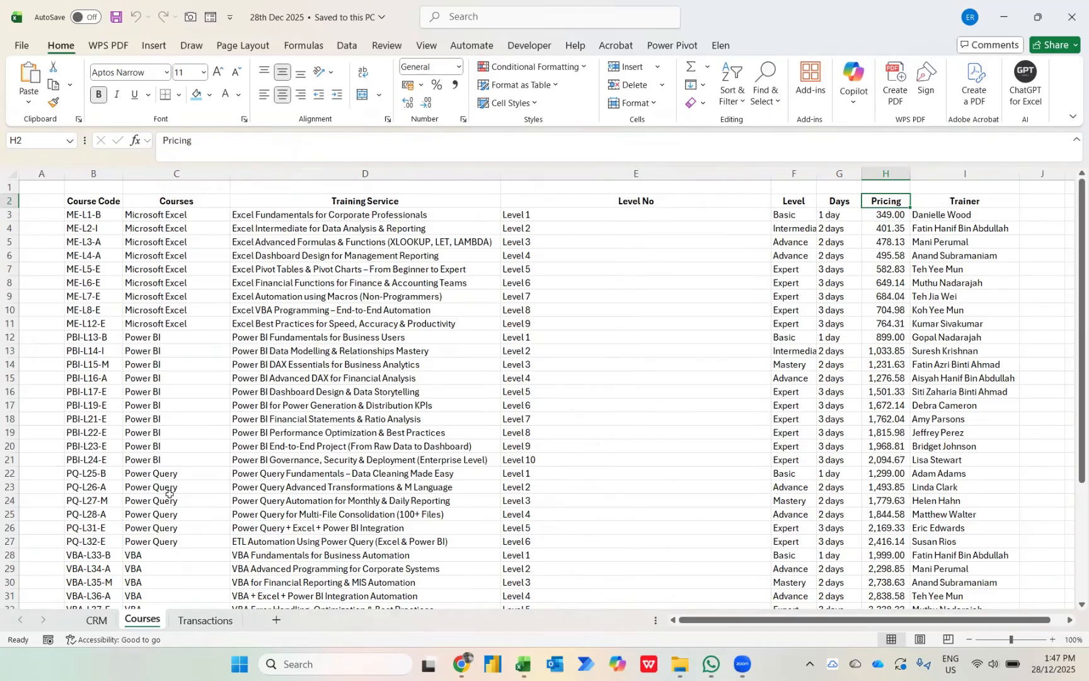
Convert the CRM sheet's data range A1:I892 into a table with headers and name it CRM.
left_click(97, 621)
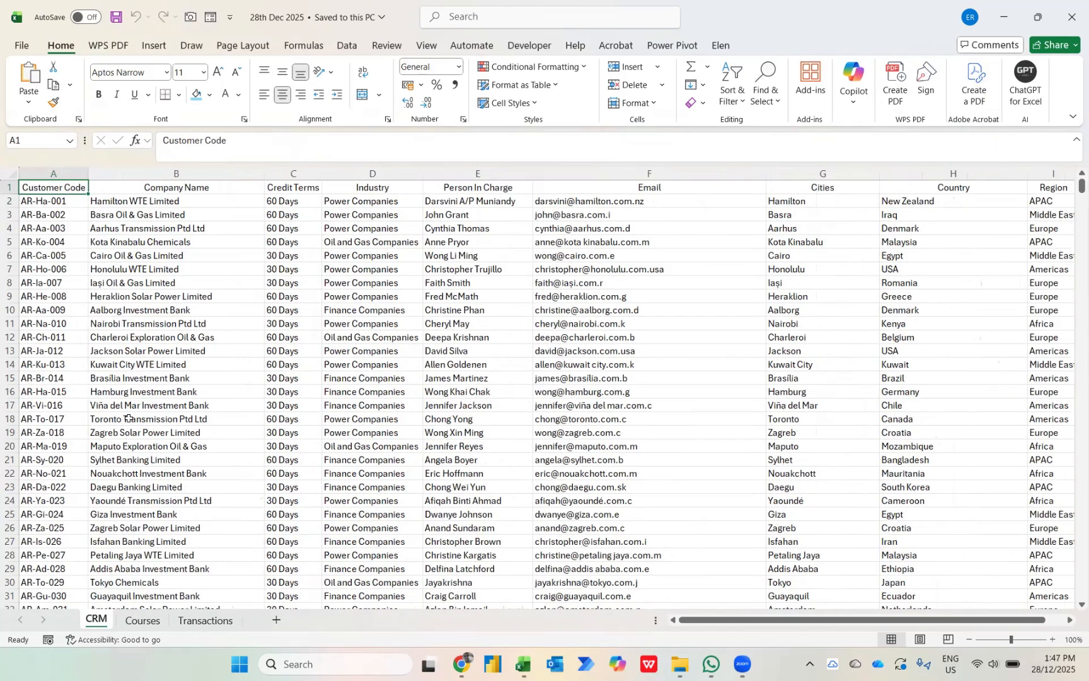
key("ctrl+t")
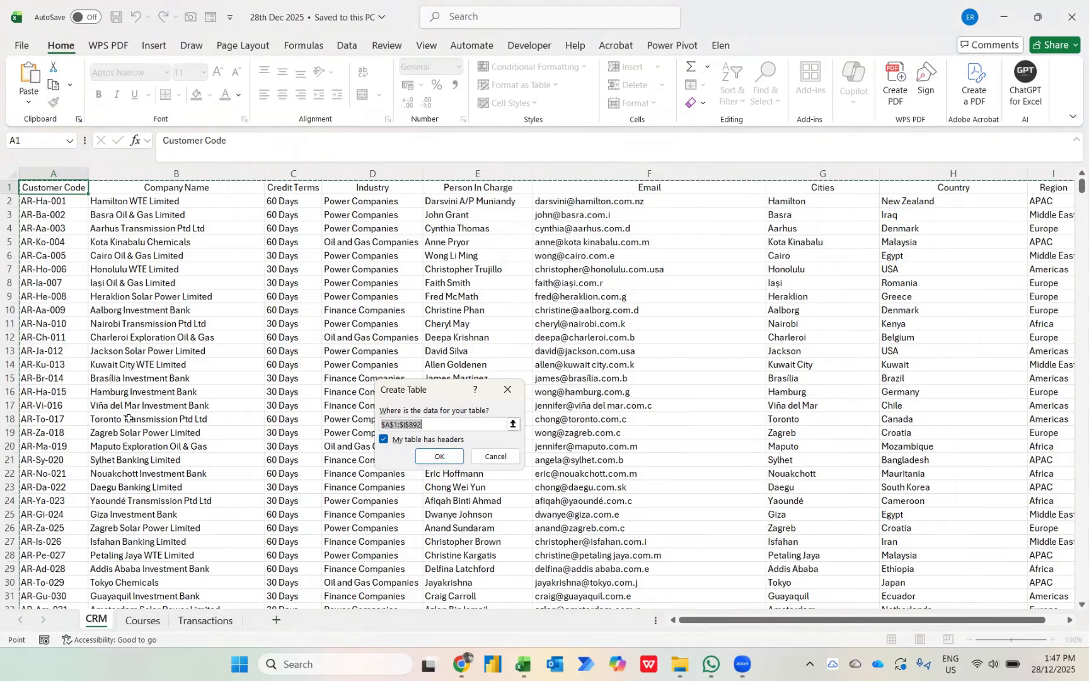
left_click(434, 456)
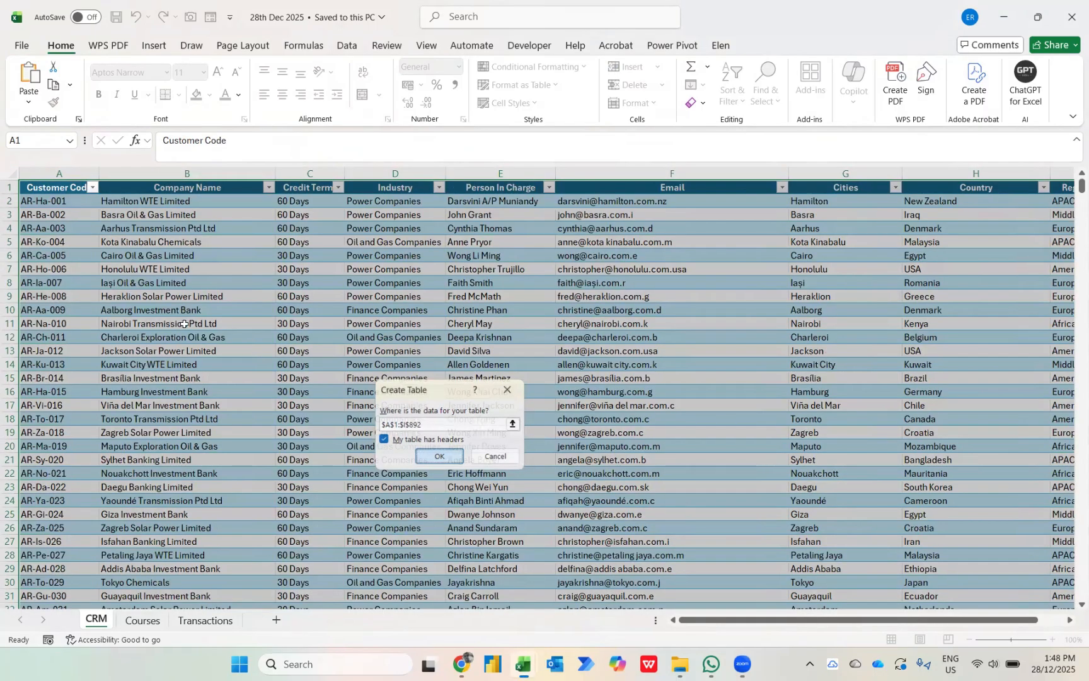
left_click(48, 86)
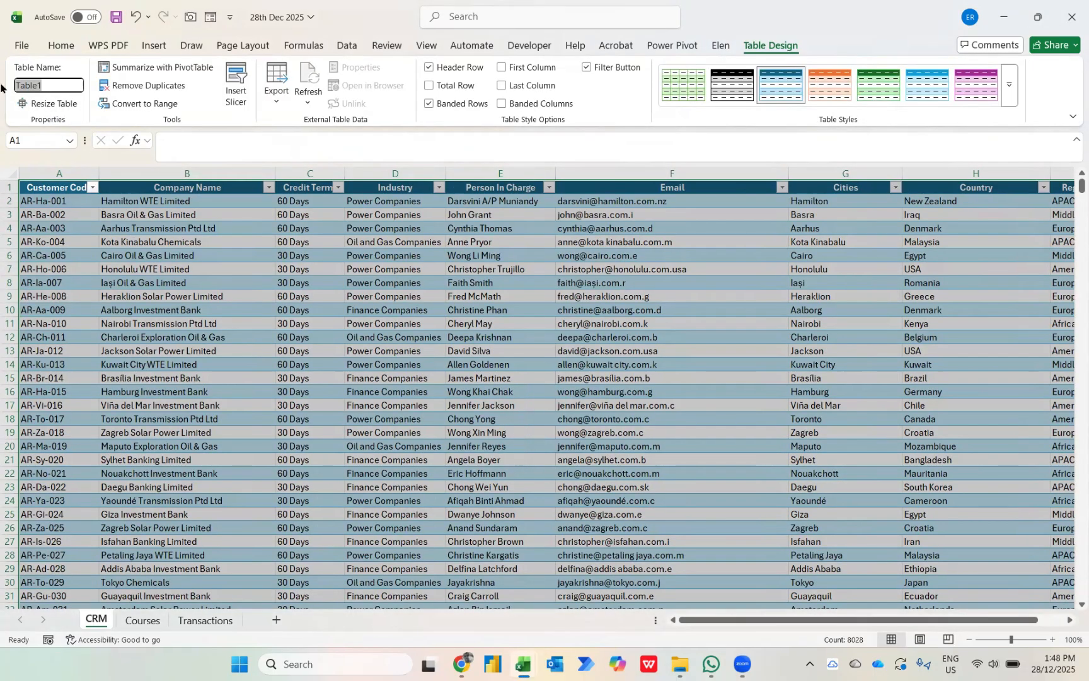
key("Caps_Lock")
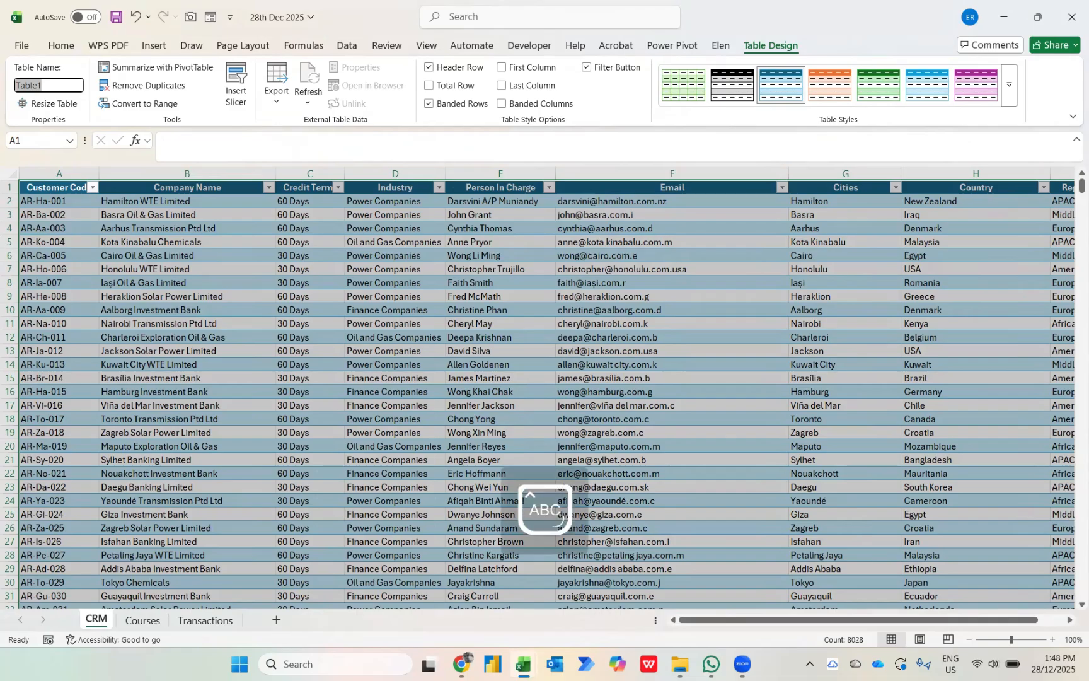
type("CRM")
key("Return")
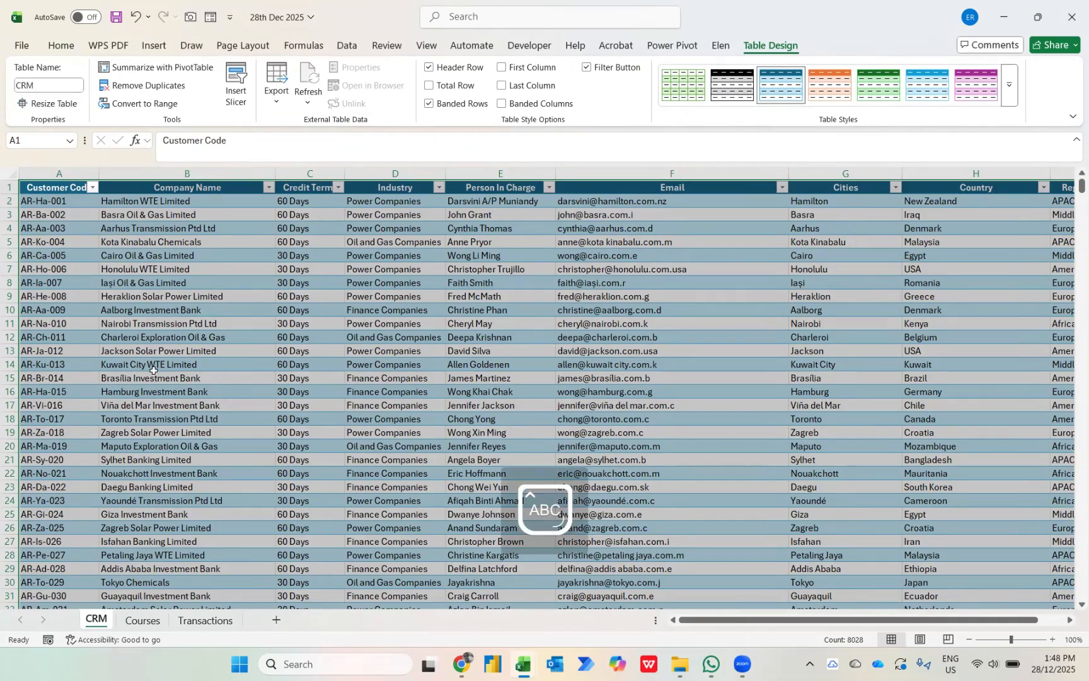
Convert the Courses sheet's data range B2:I42 into a table with headers and name it Courses.
left_click(135, 623)
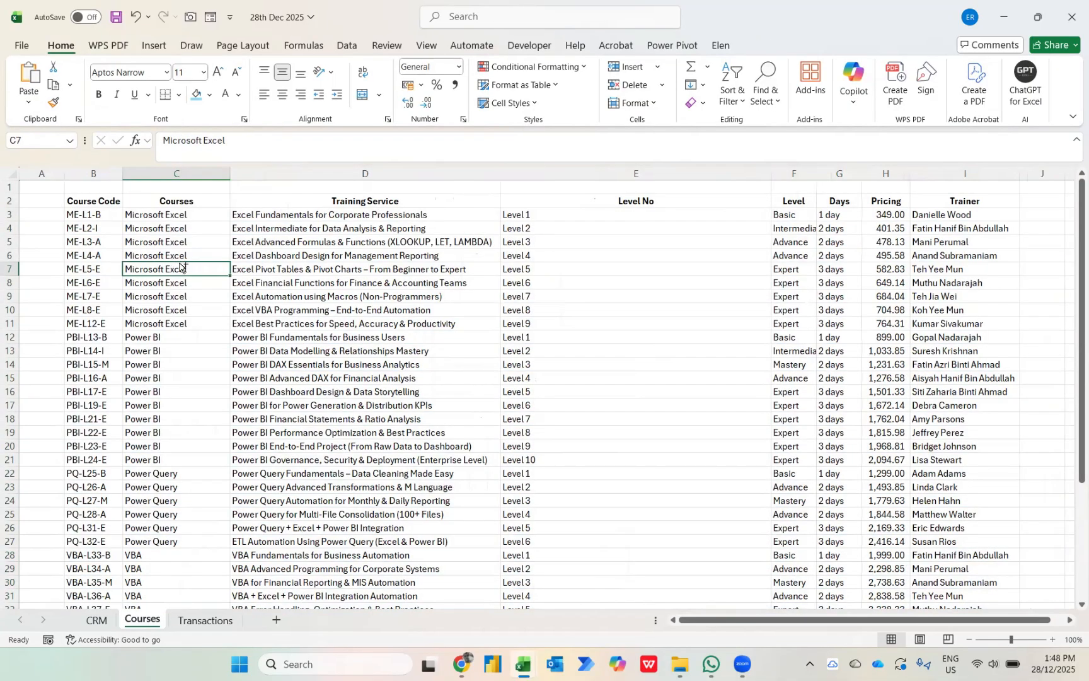
key("ctrl+t")
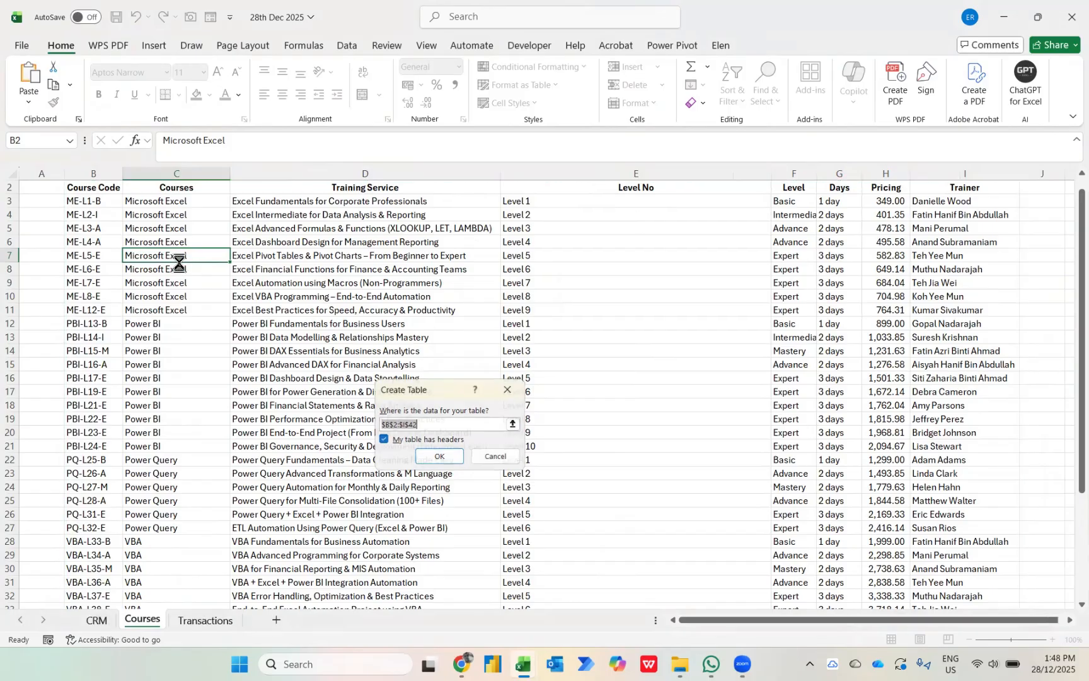
key("Return")
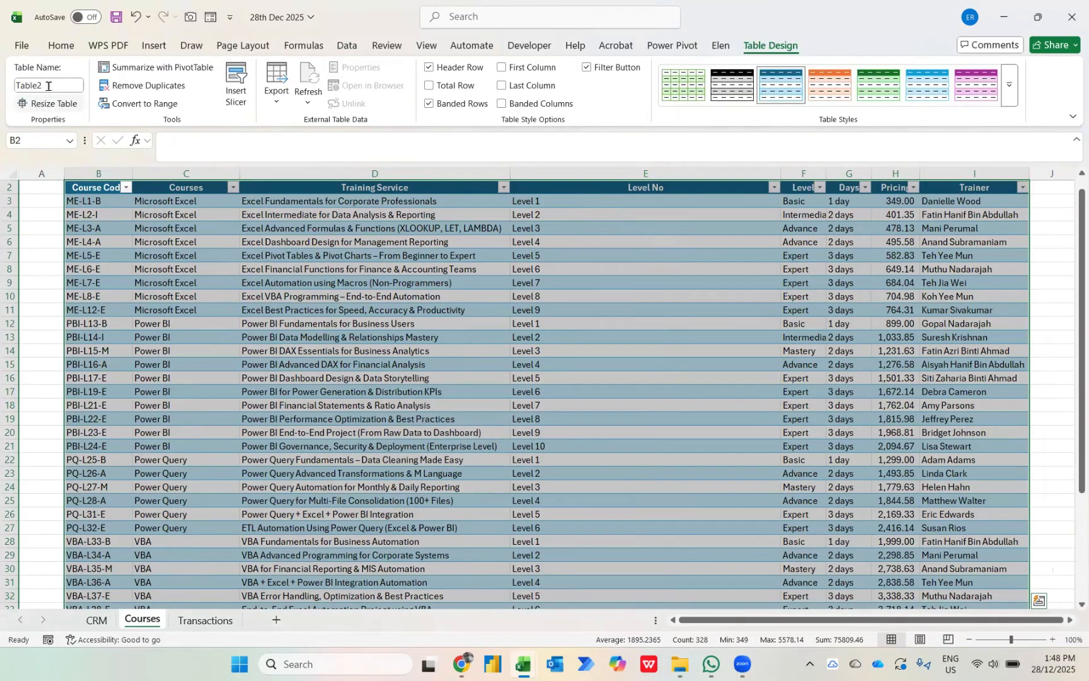
left_click(48, 86)
type("Courses")
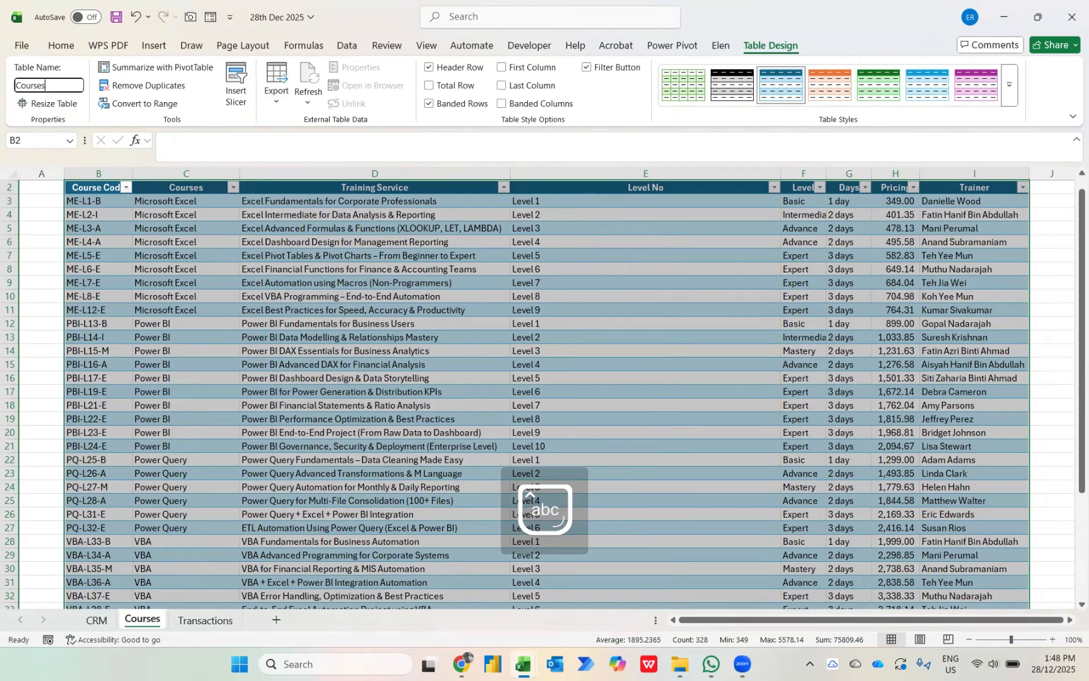
key("Return")
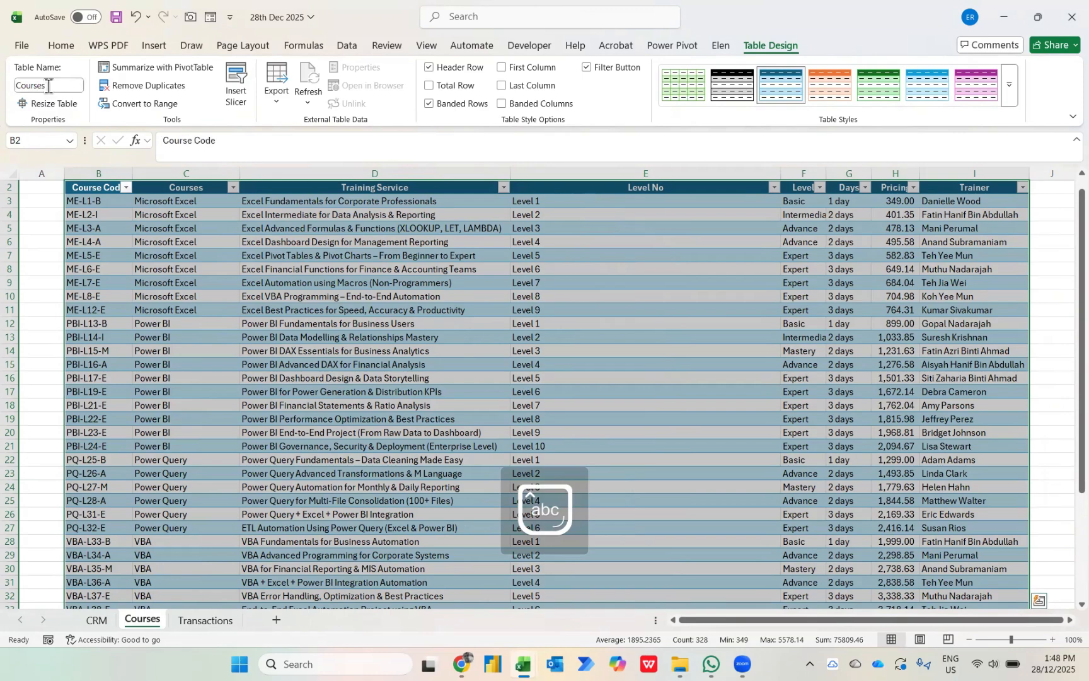
Convert the Transactions sheet's data range A1:M29998 into a table with headers and name it Transactions.
left_click(191, 621)
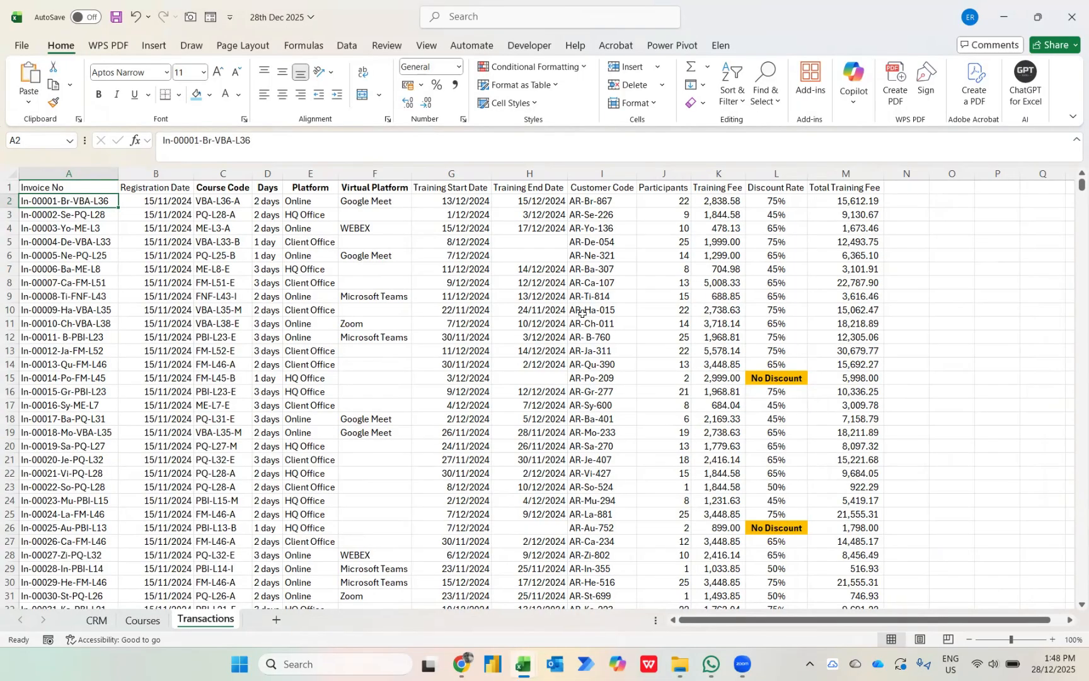
key("ctrl+t")
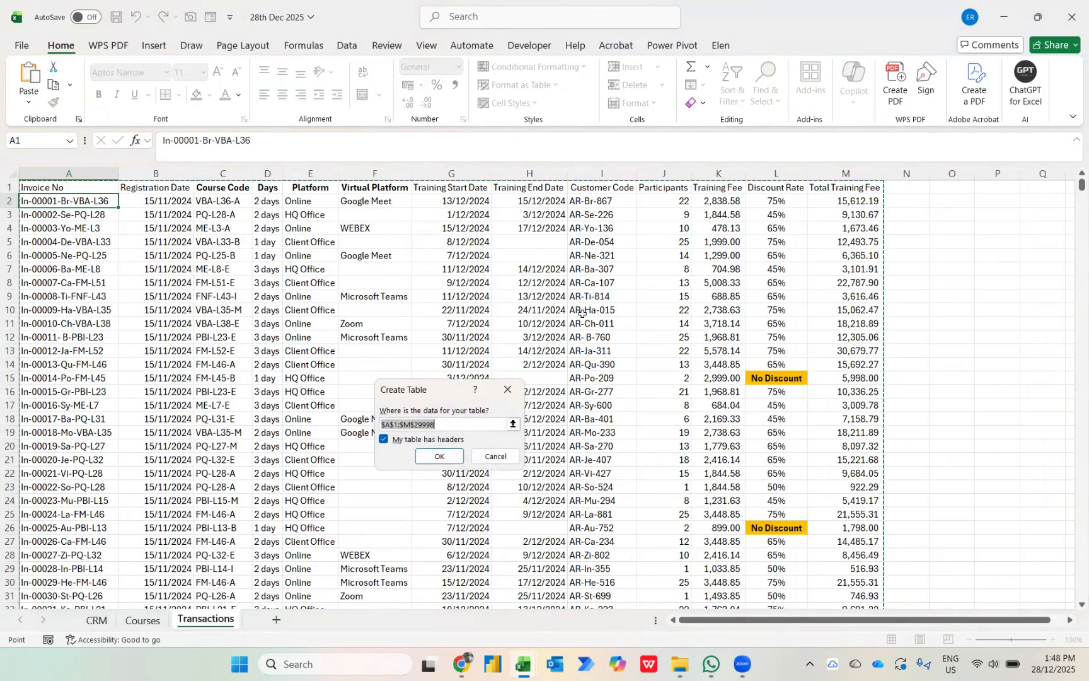
left_click(439, 455)
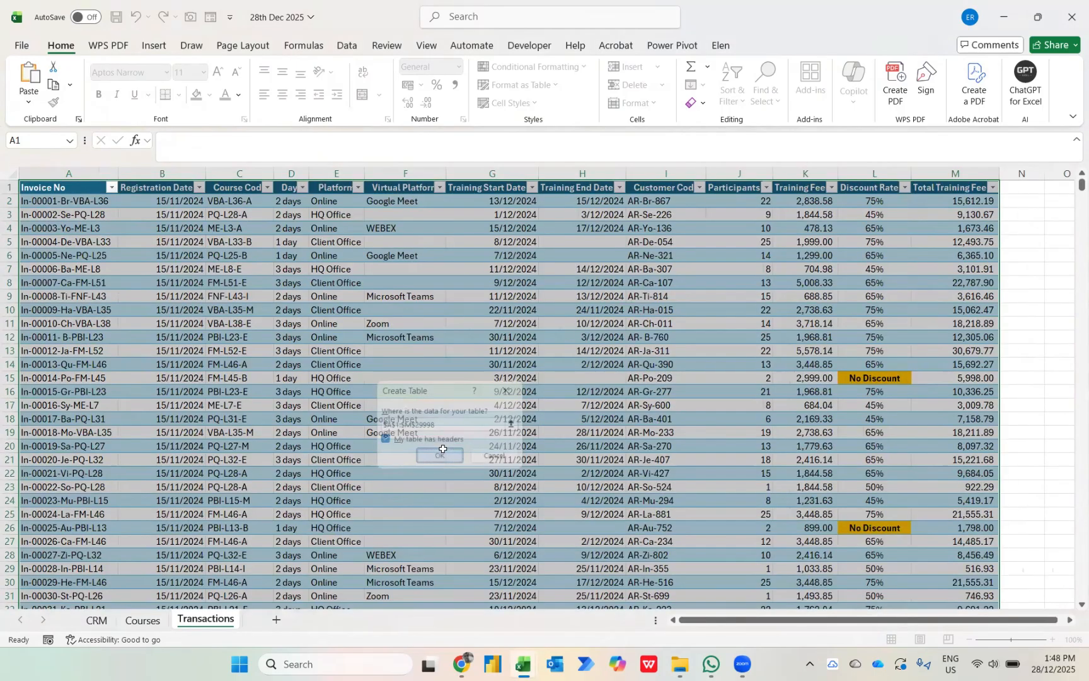
left_click(51, 84)
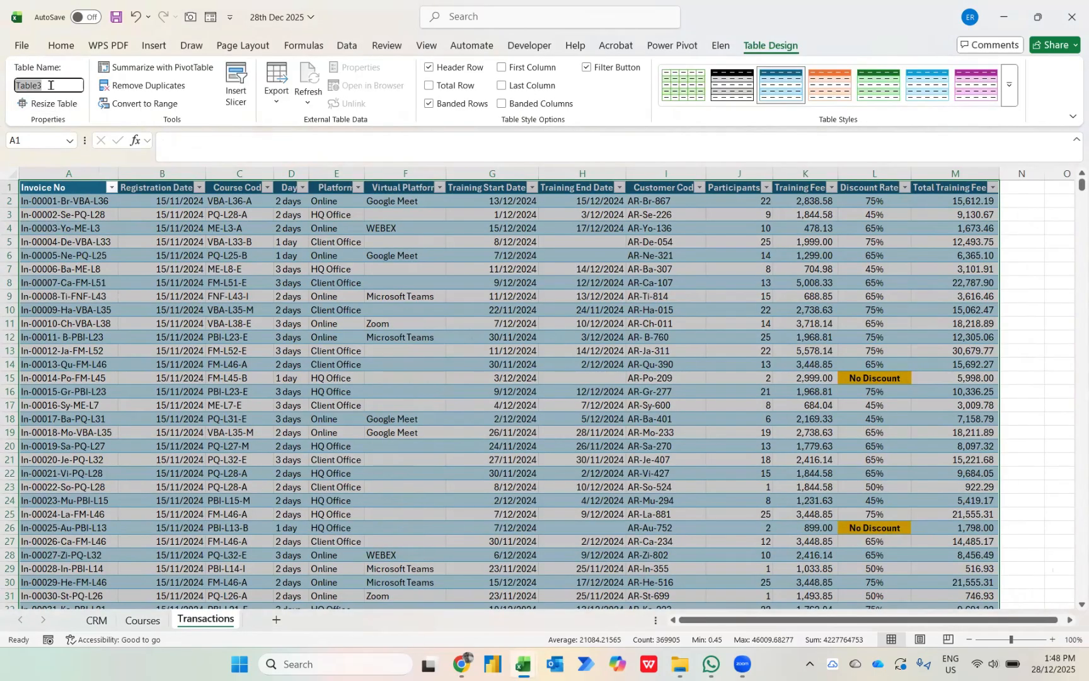
type("Tran")
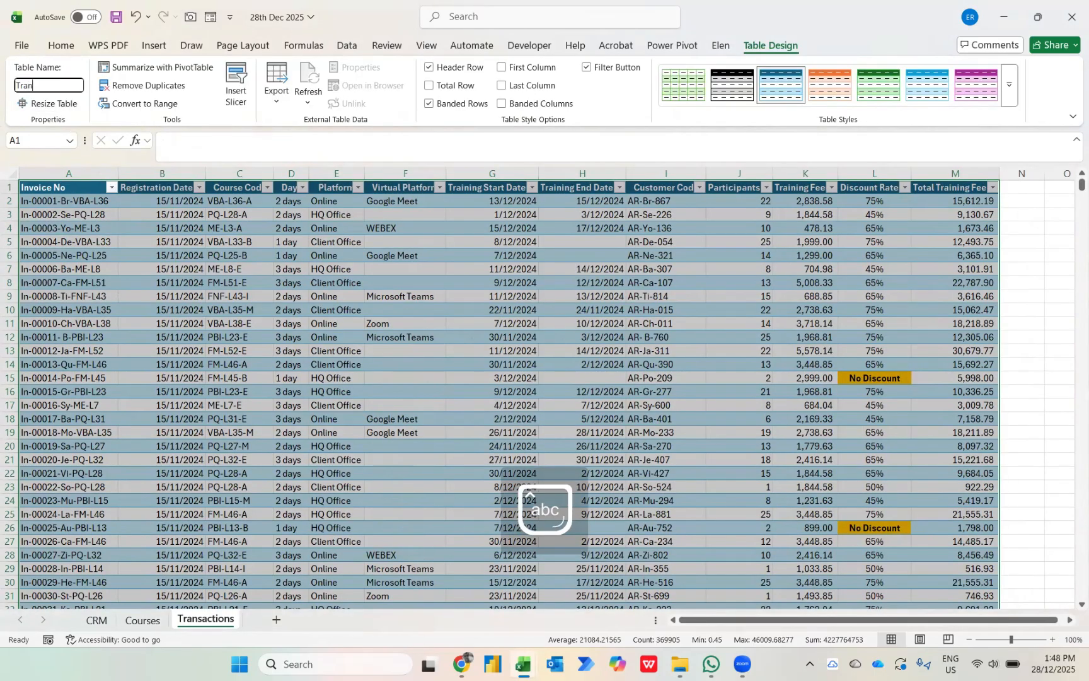
type("sactions")
key("Return")
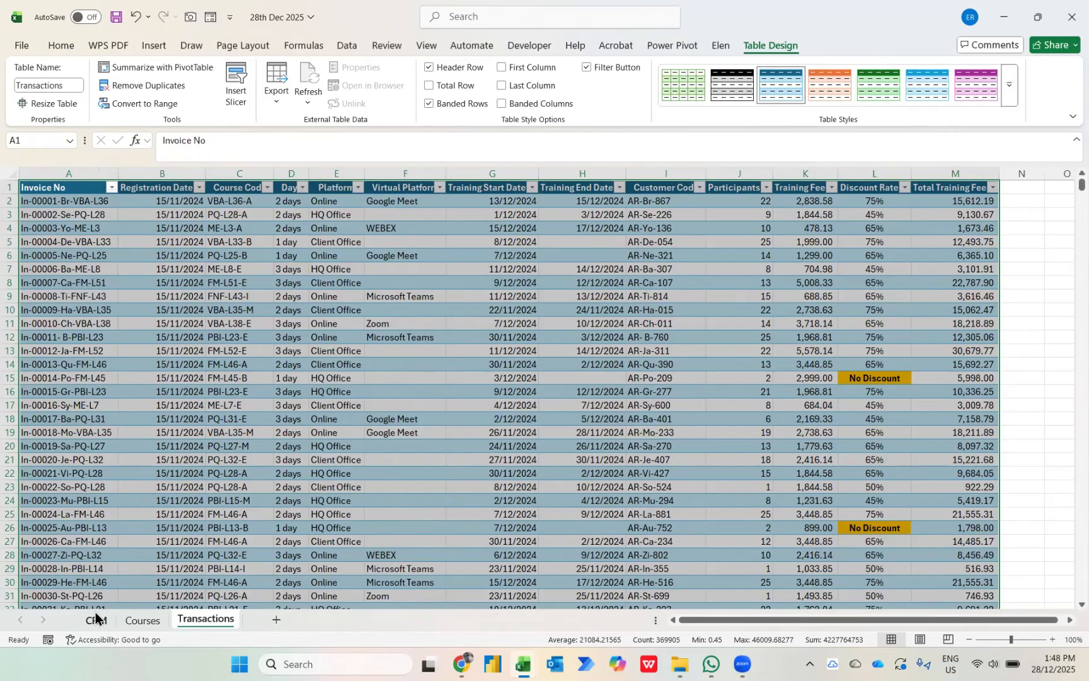
Launch the Power Query Editor from the workbook and create a new blank query.
left_click(346, 45)
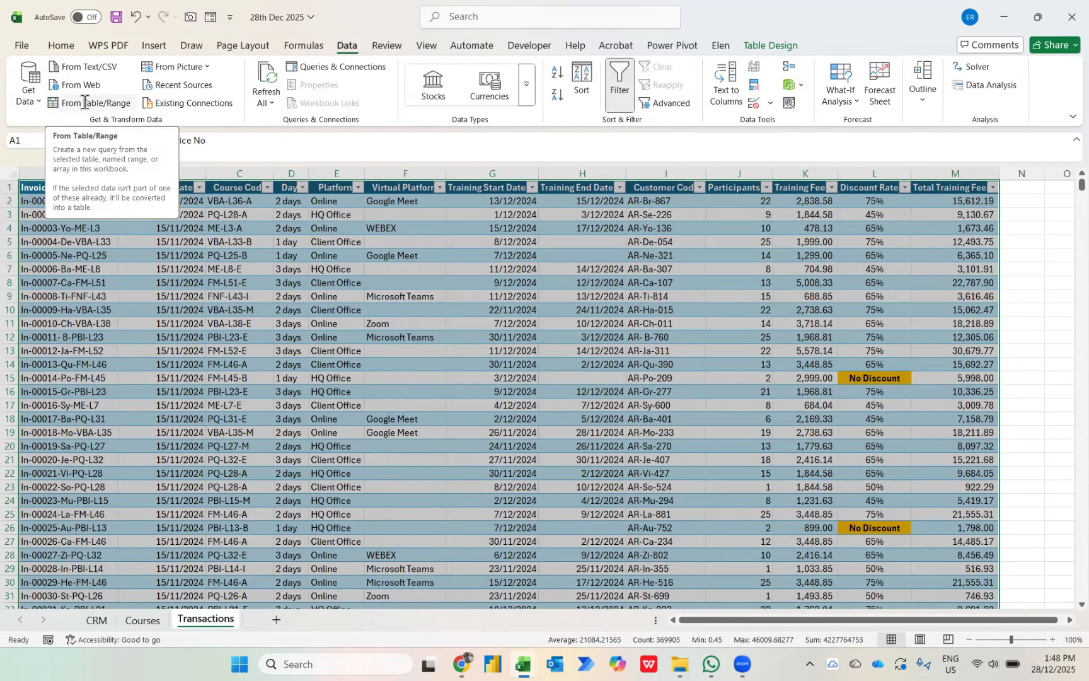
left_click(33, 93)
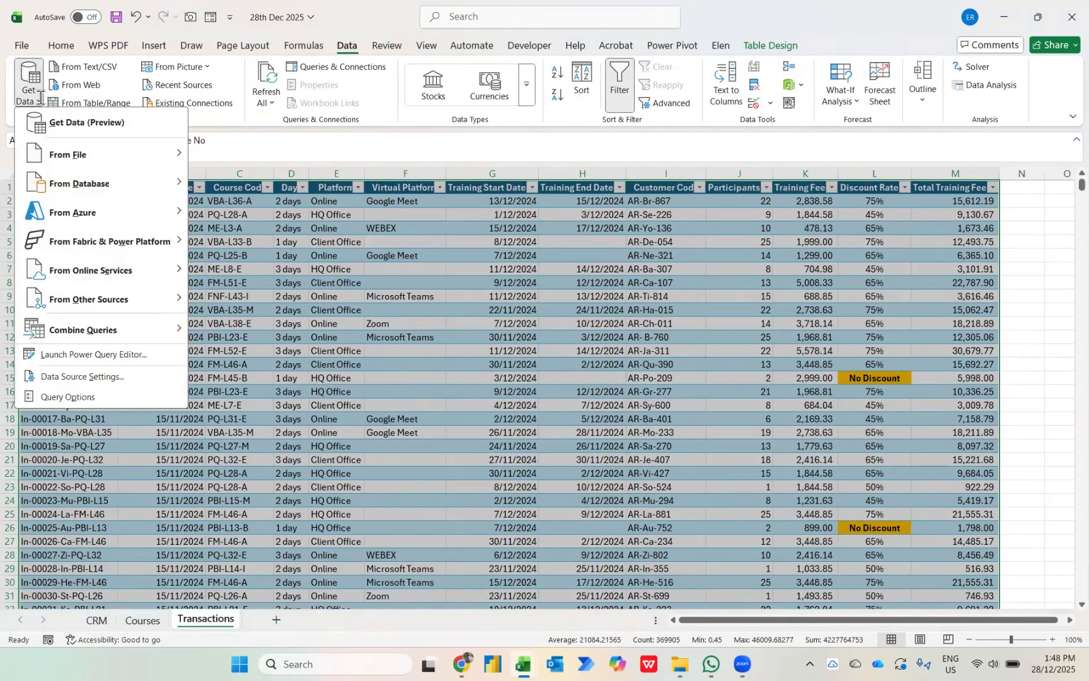
left_click(82, 353)
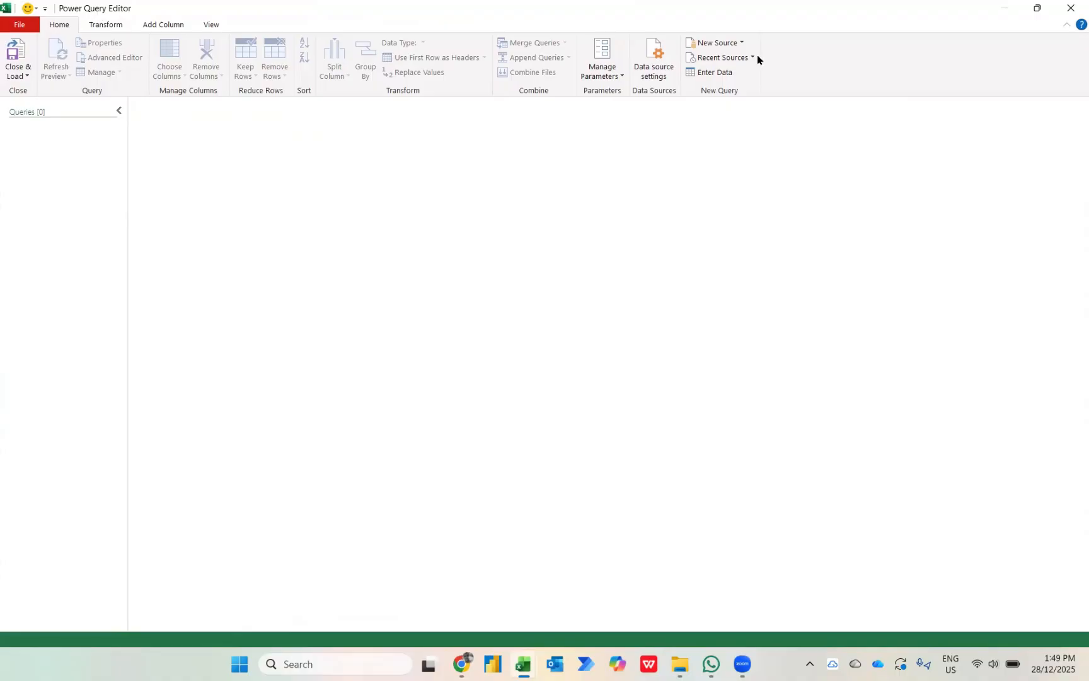
left_click(743, 43)
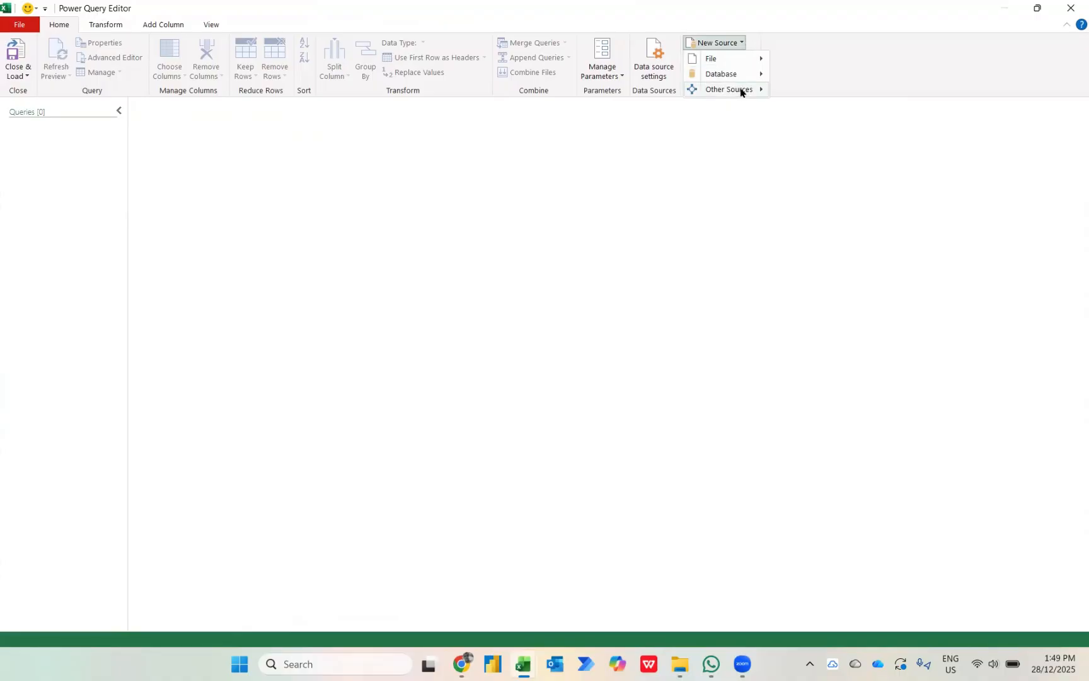
mouse_move(741, 91)
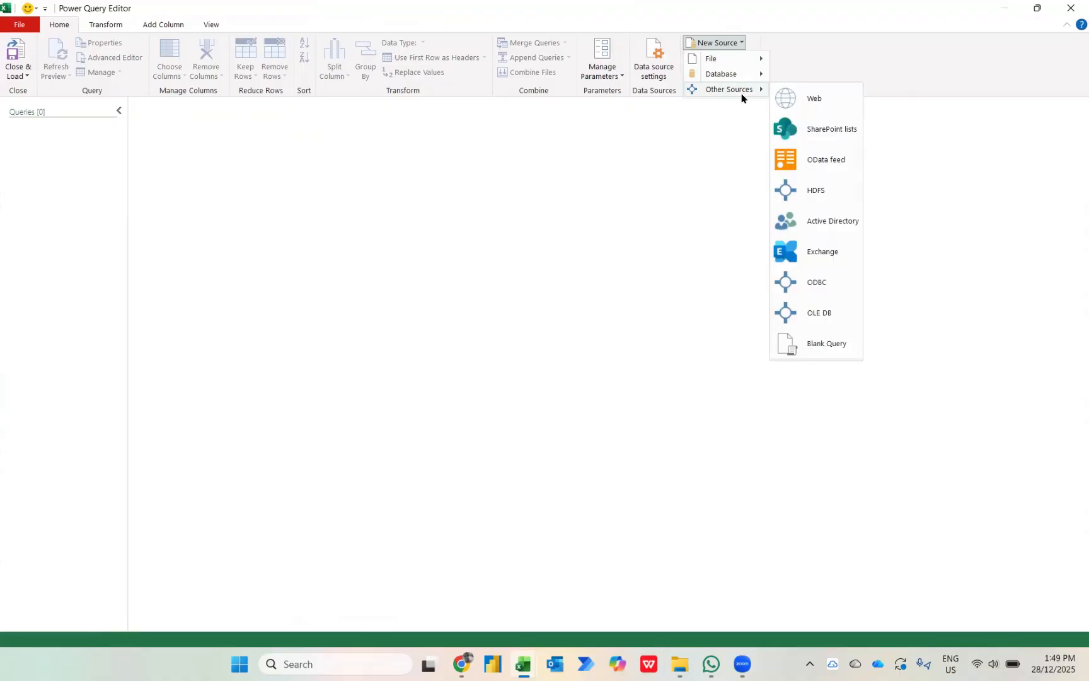
left_click(810, 341)
Enter the text "testing", in quotation marks, as the blank query's source and convert it to a table.
type("tes")
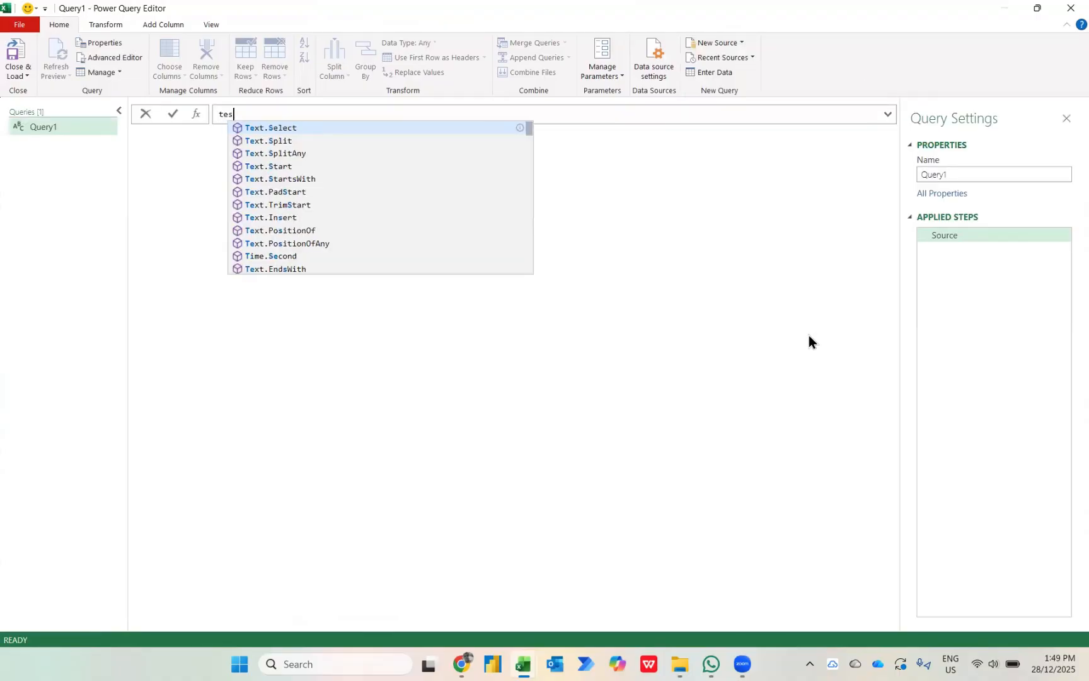
type("ting\"")
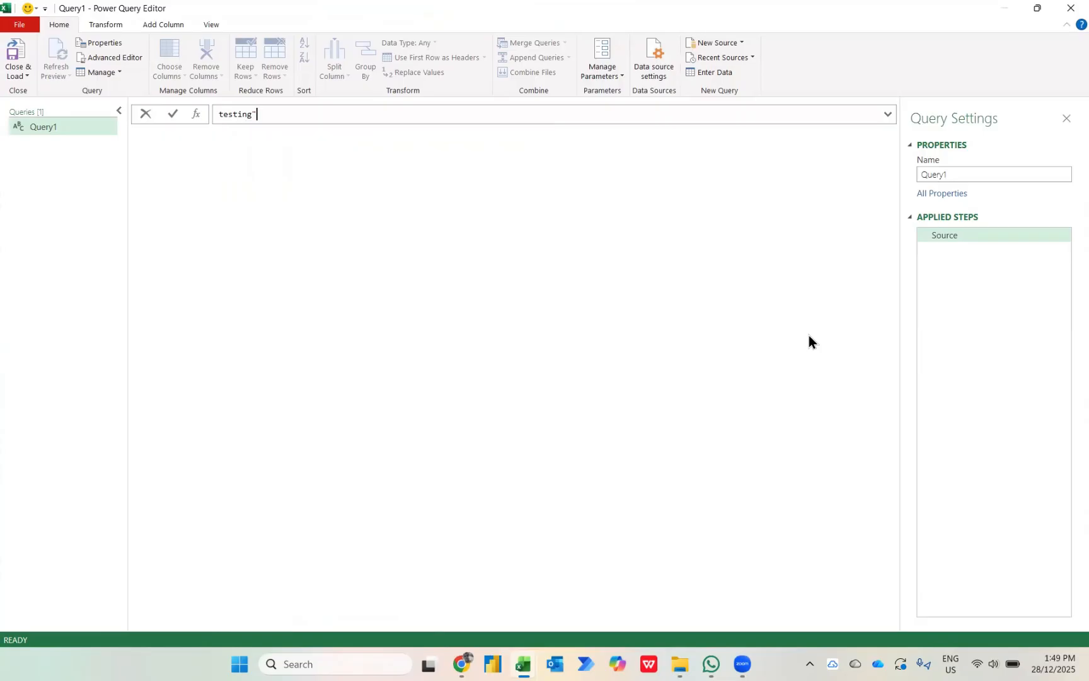
key("Home")
type("\"")
left_click(170, 113)
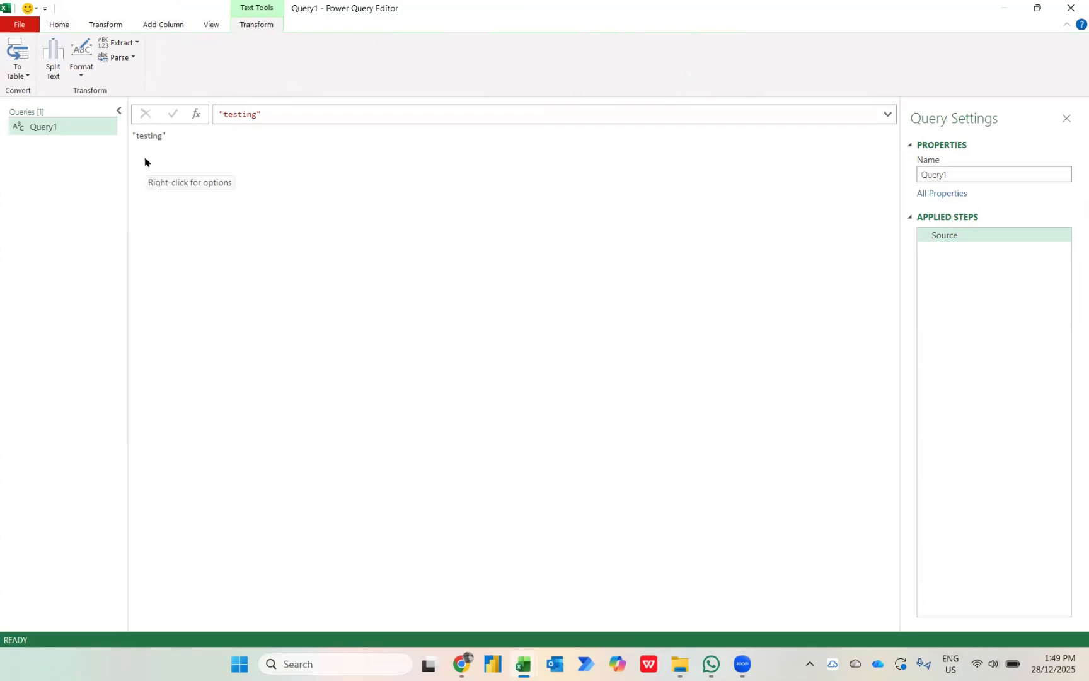
left_click(17, 50)
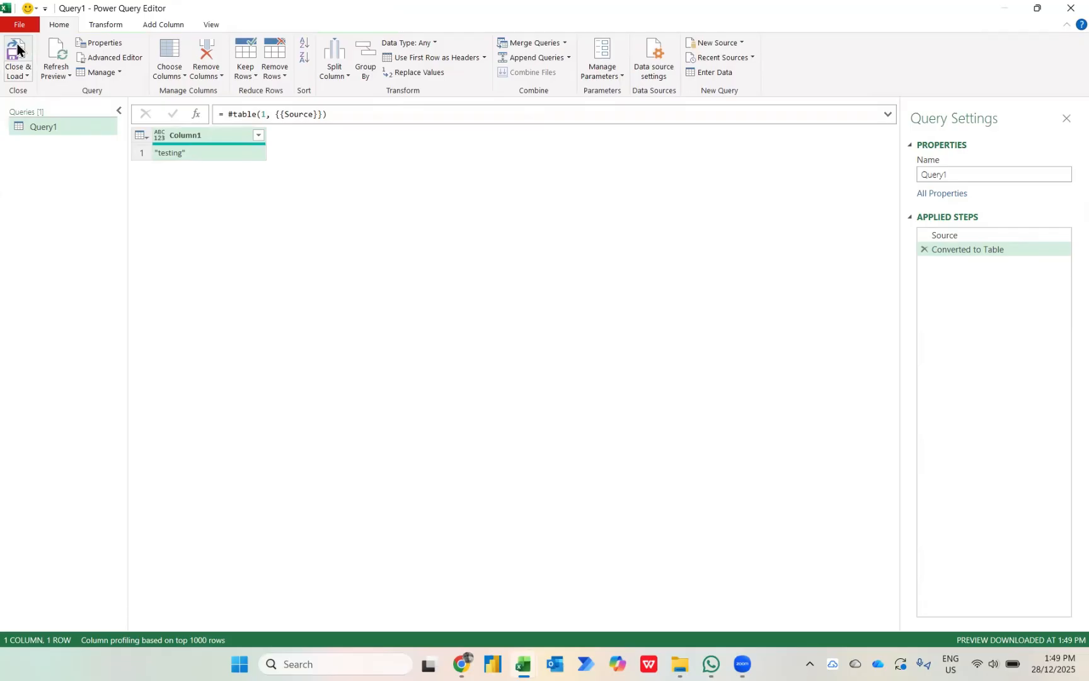
Add a custom column with the formula Excel.CurrentWorkbook() and expand it into its Content and Name columns, keeping the original name as prefix.
left_click(156, 26)
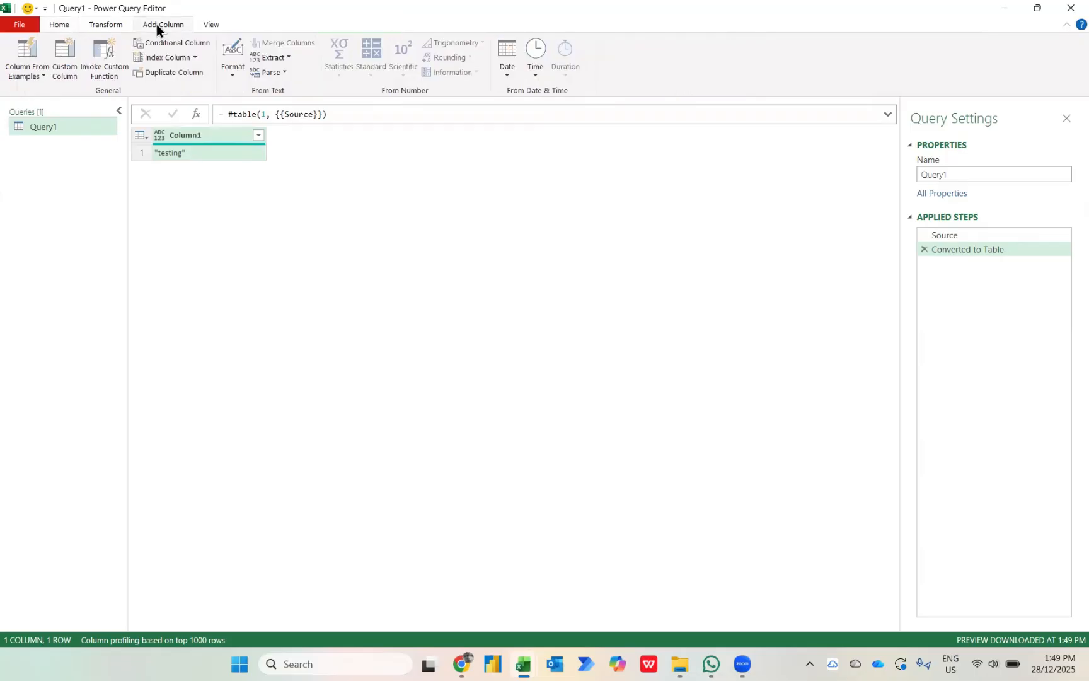
left_click(65, 55)
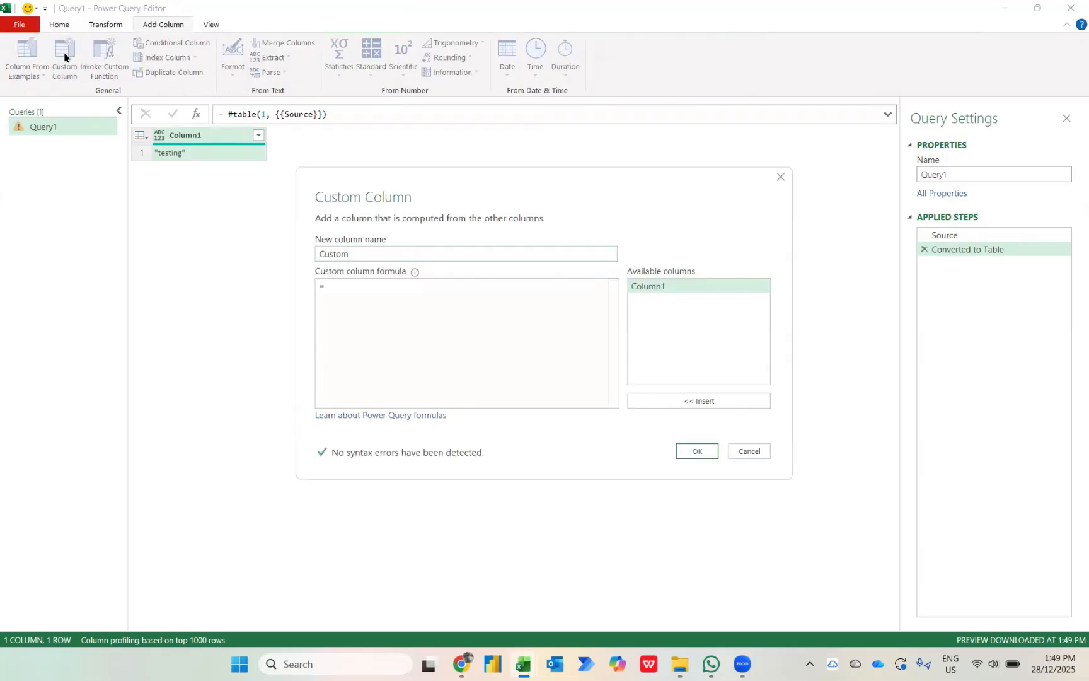
left_click(381, 297)
type("Excel")
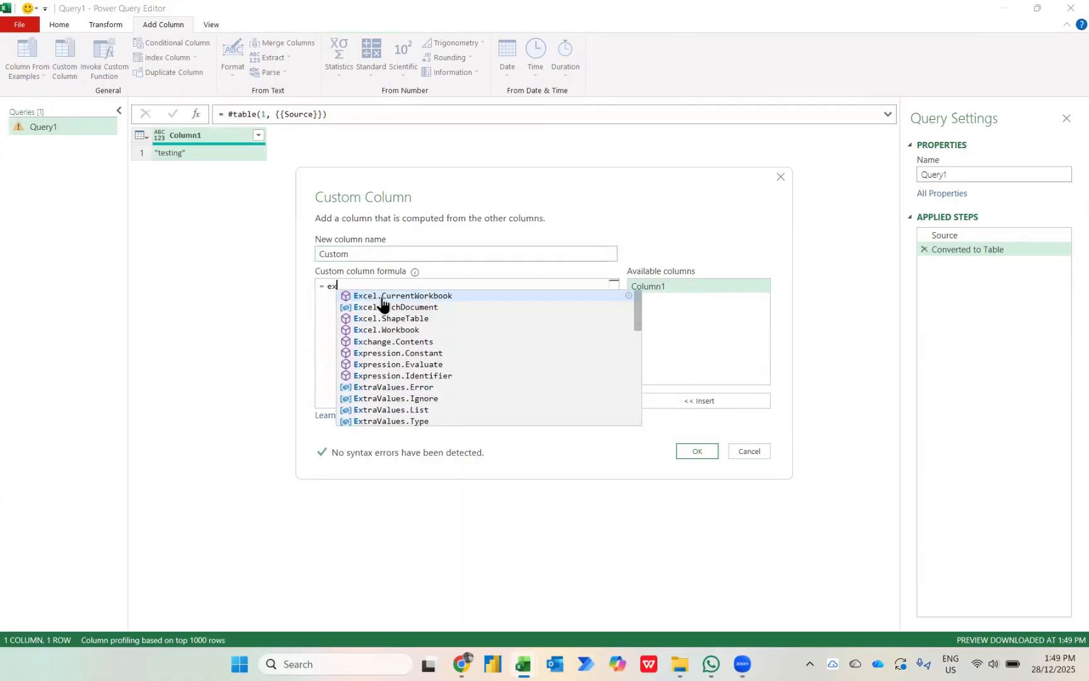
key("Tab")
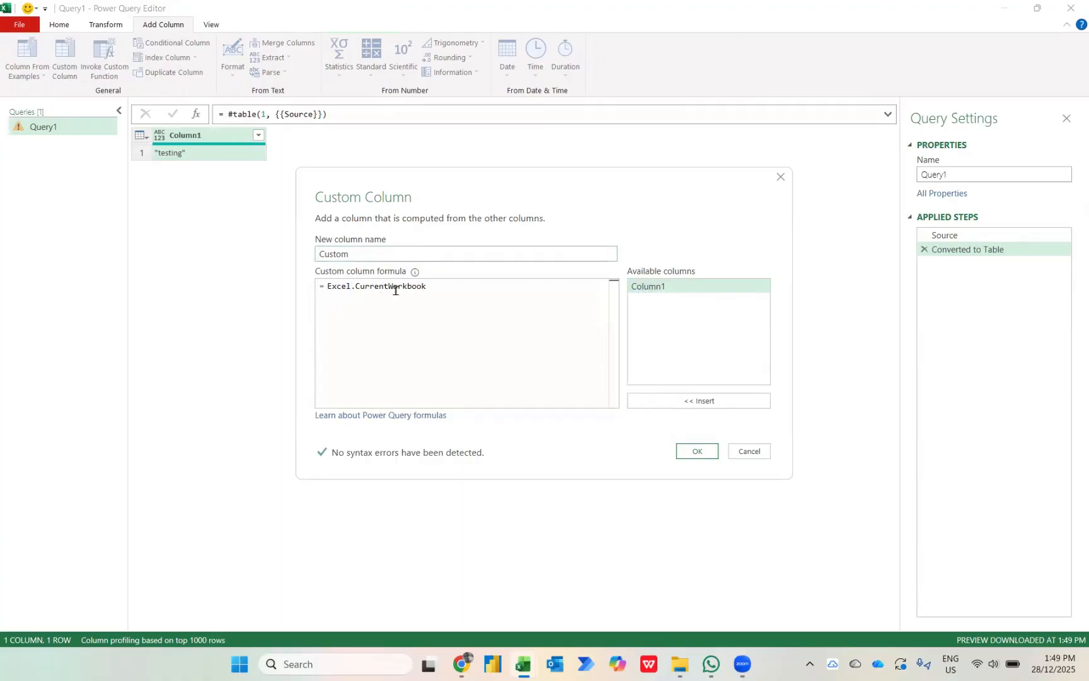
type("(")
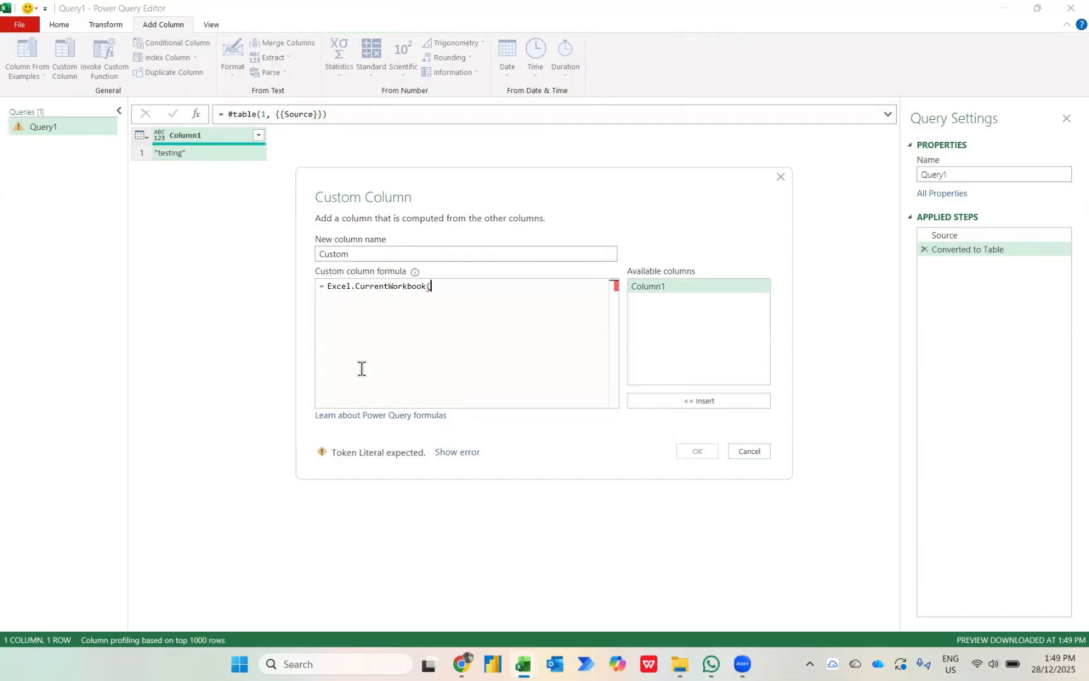
type(")")
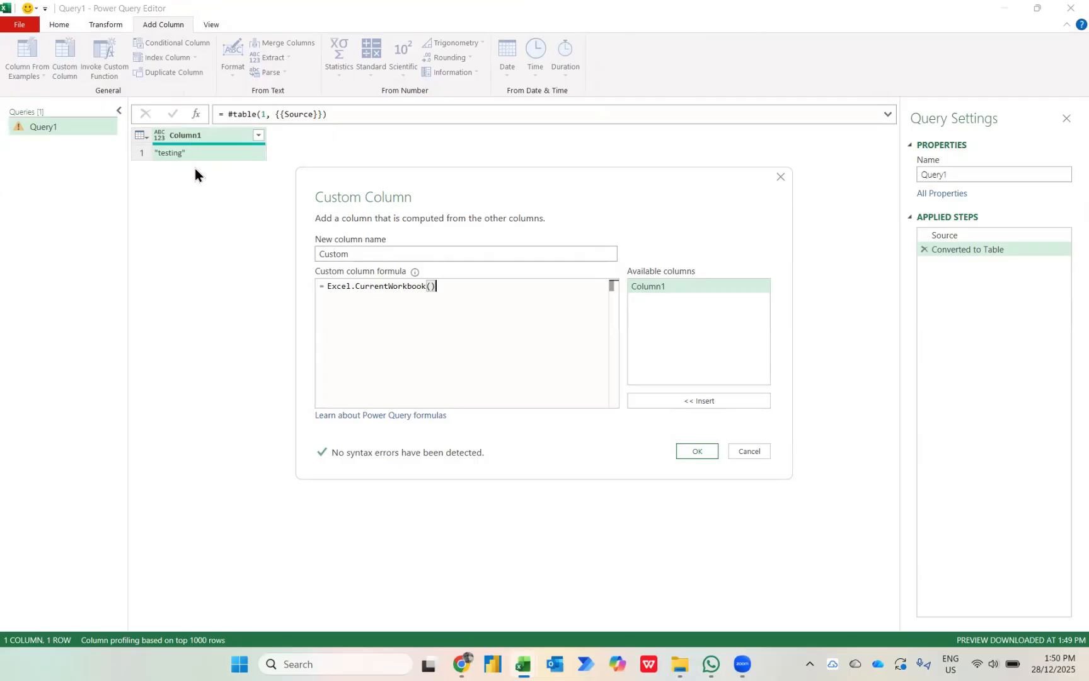
left_click(706, 450)
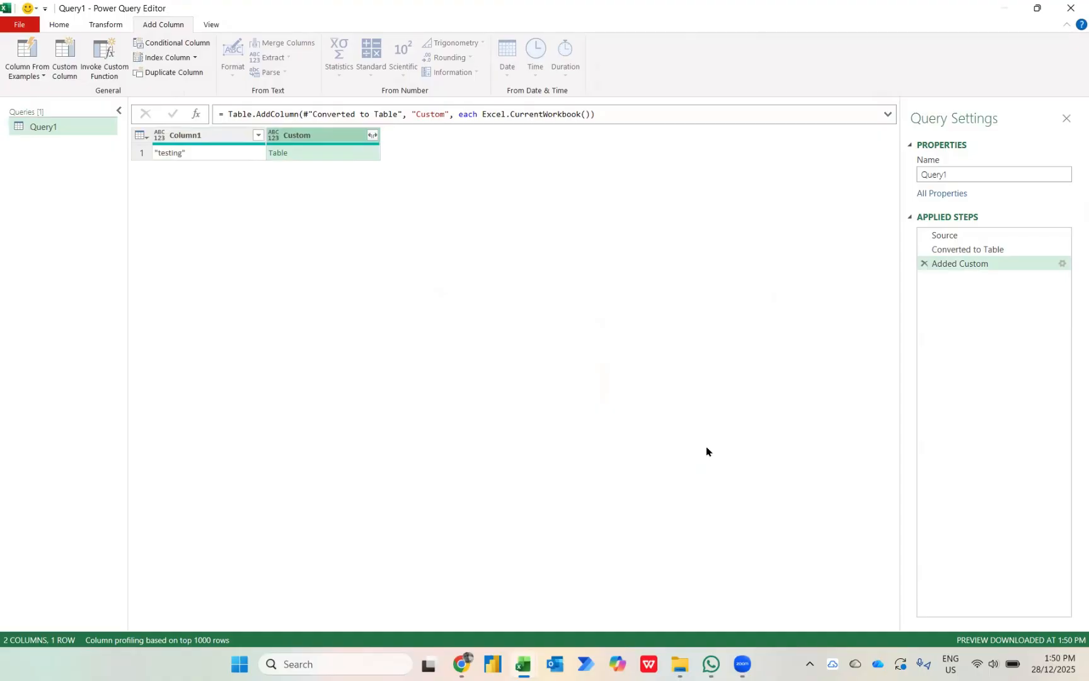
left_click(372, 135)
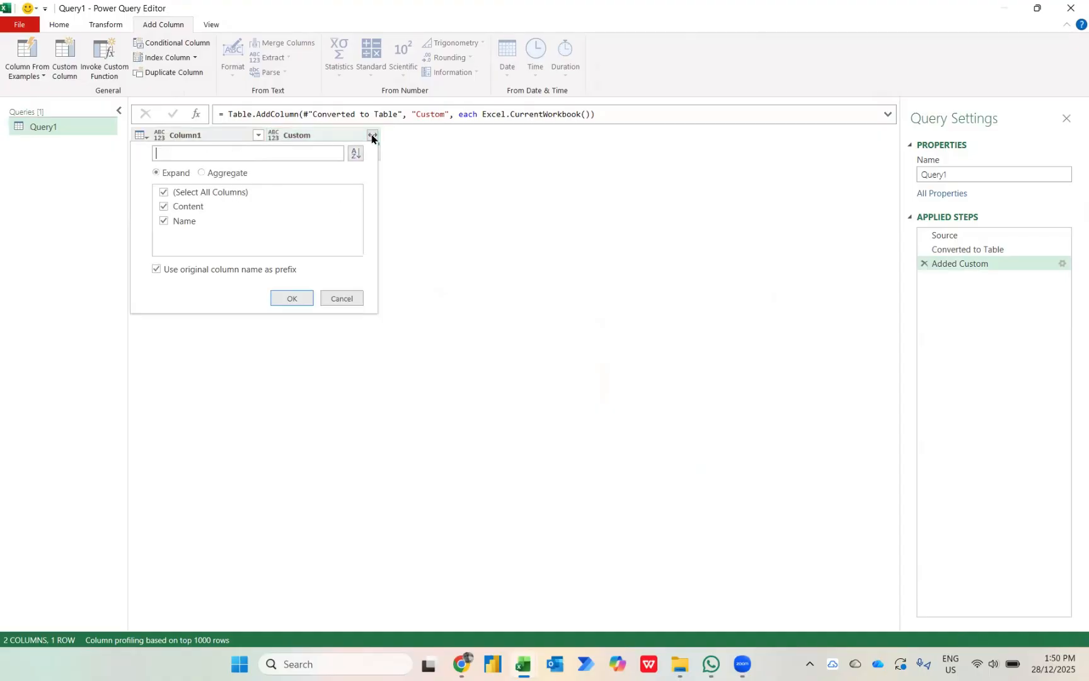
left_click(299, 305)
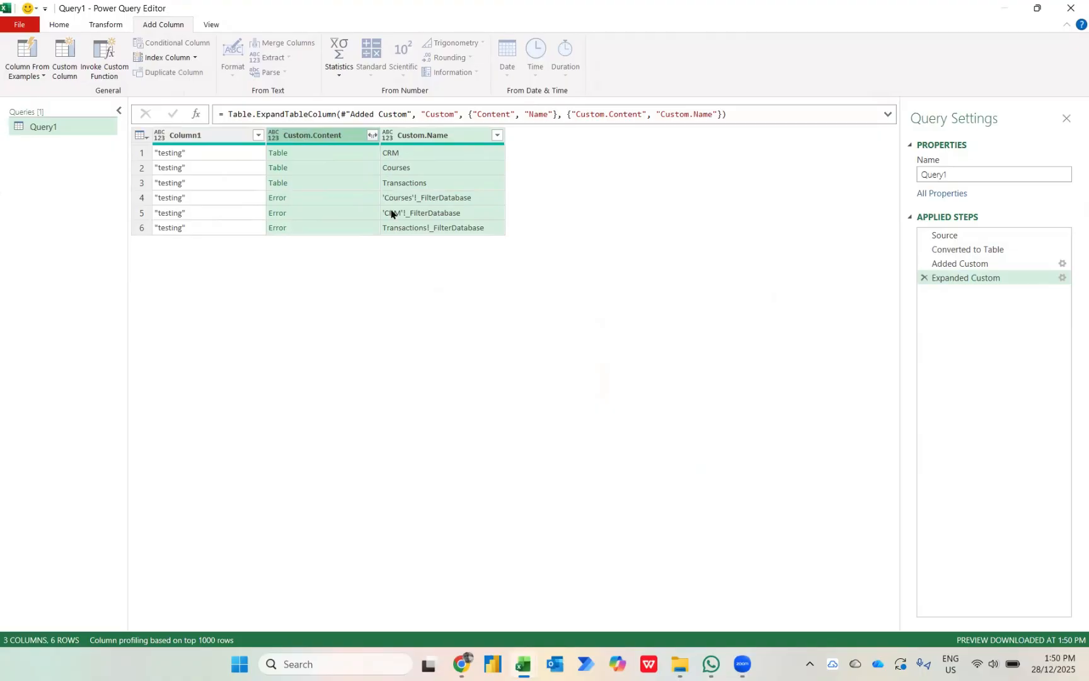
Duplicate Query1, then duplicate the copy as well to get three identical queries.
right_click(56, 124)
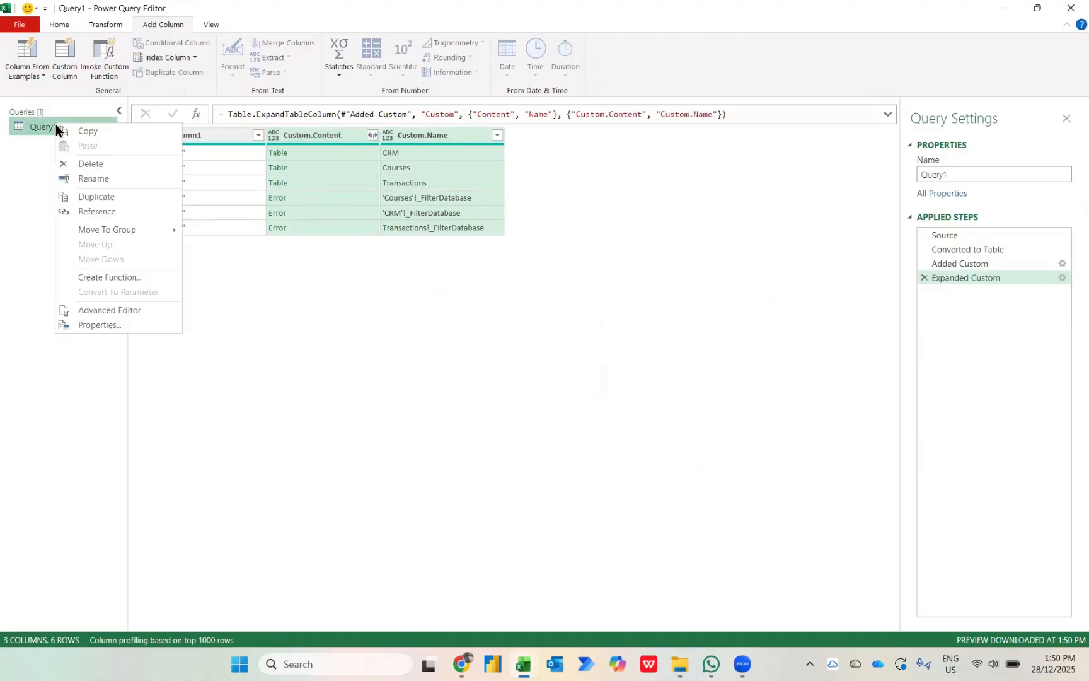
left_click(92, 196)
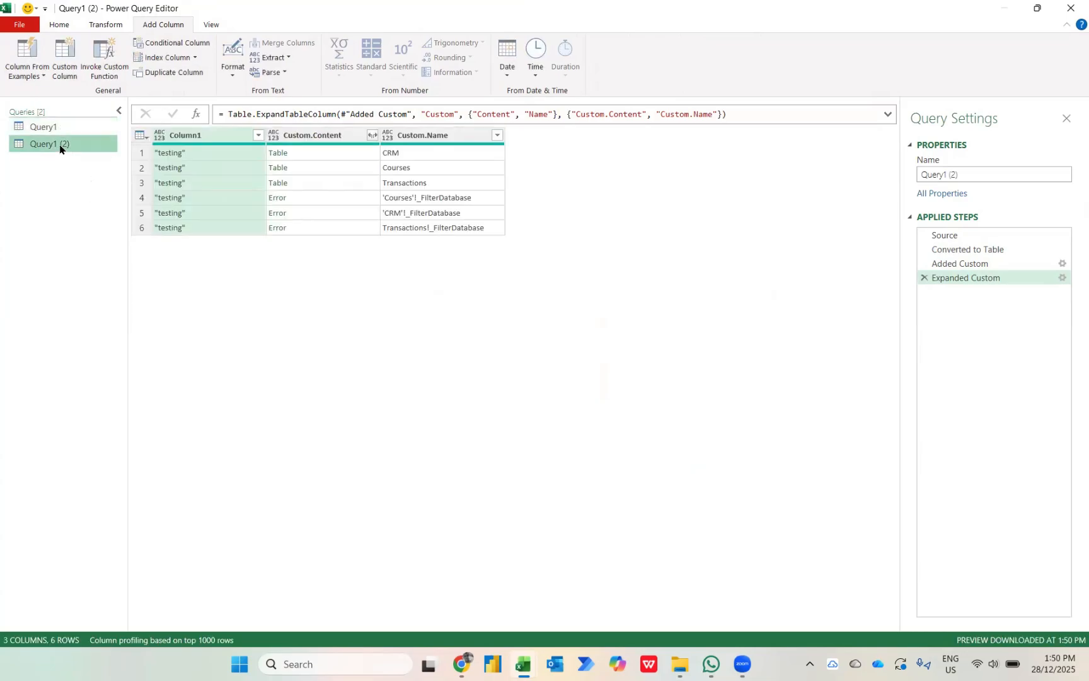
right_click(62, 145)
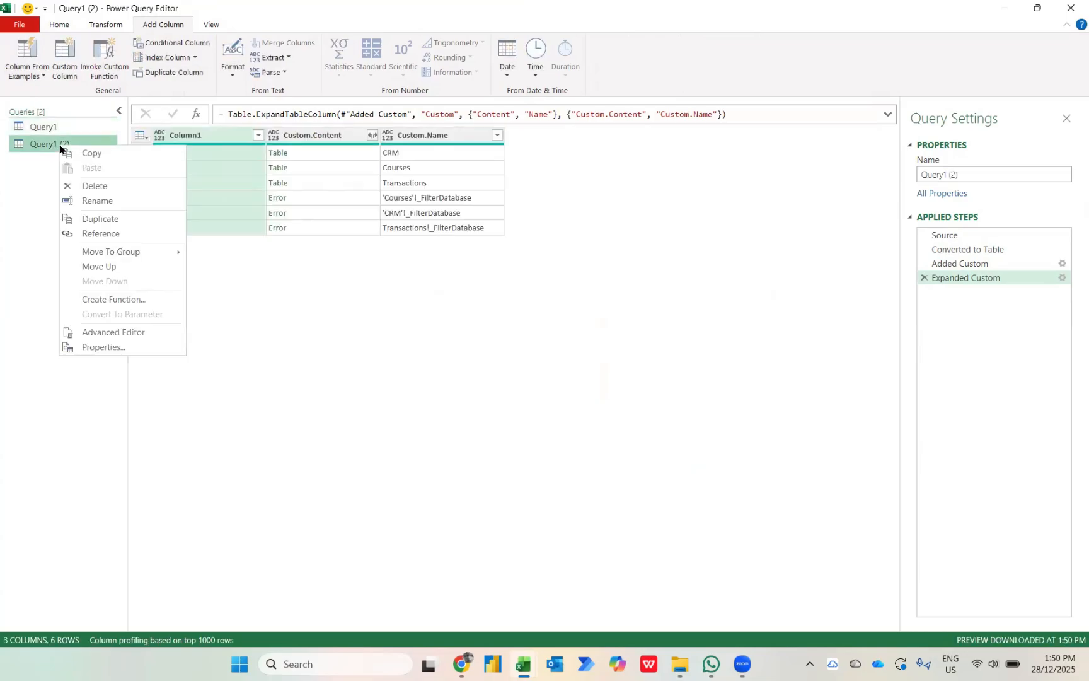
left_click(99, 219)
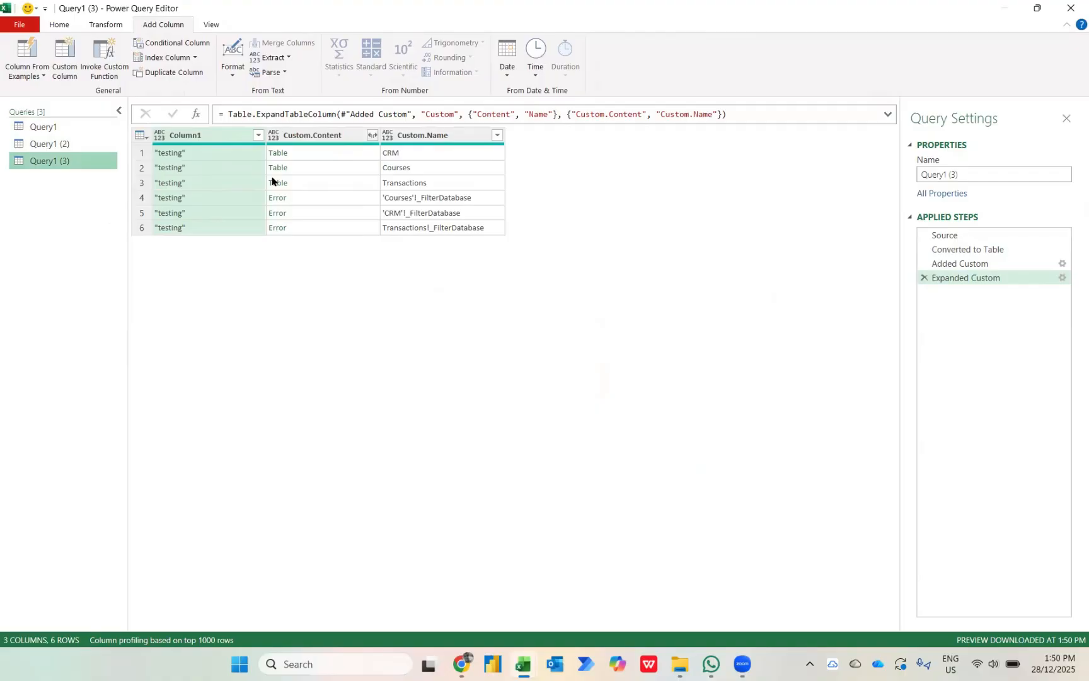
In Query1, remove Column1 and filter Custom.Name to keep only CRM.
left_click(61, 128)
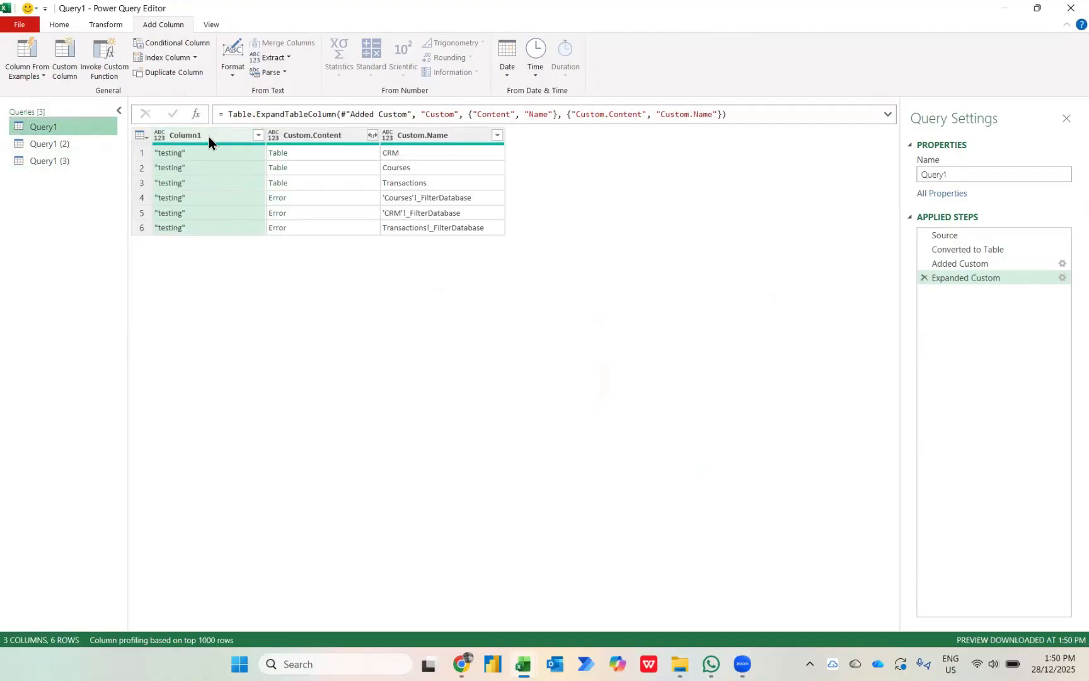
key("Delete")
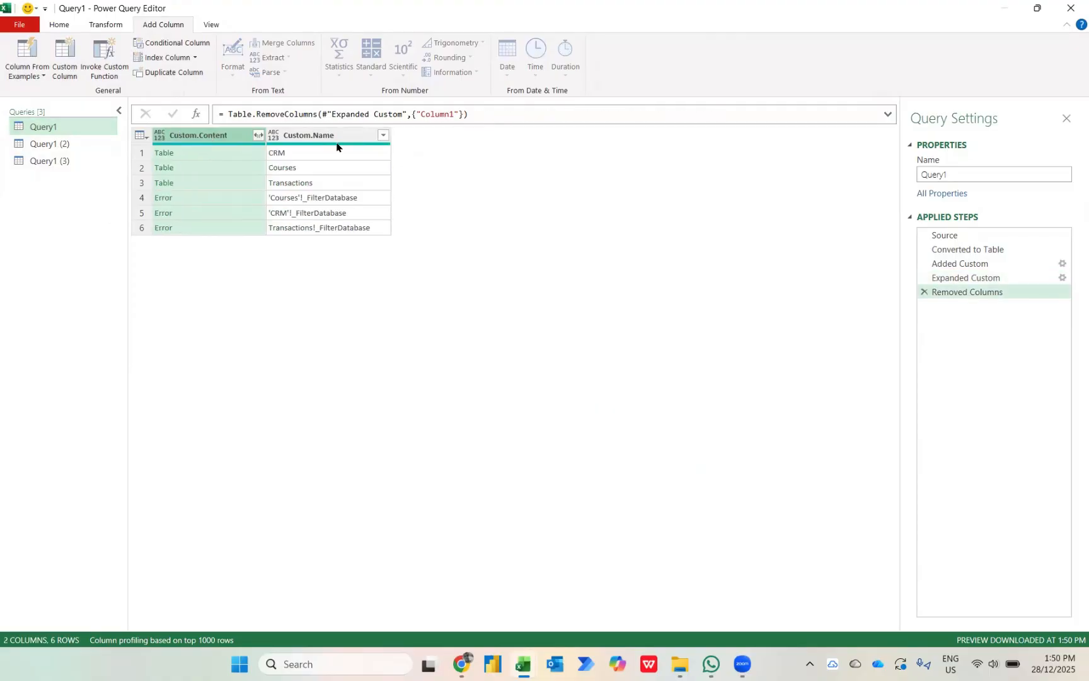
left_click(382, 135)
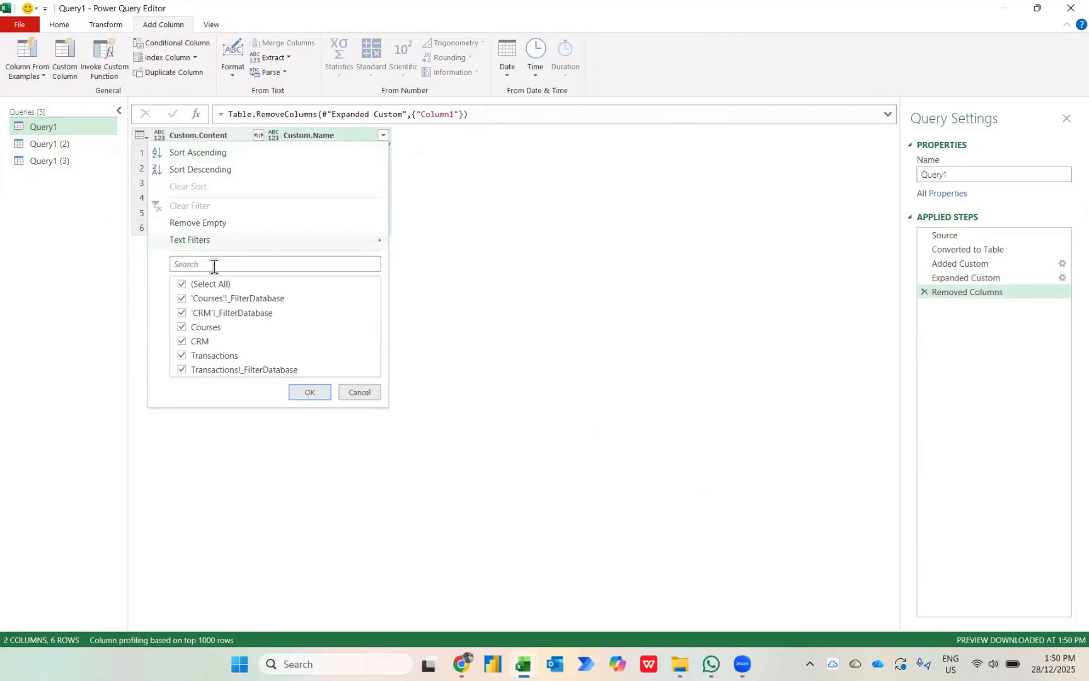
left_click(182, 284)
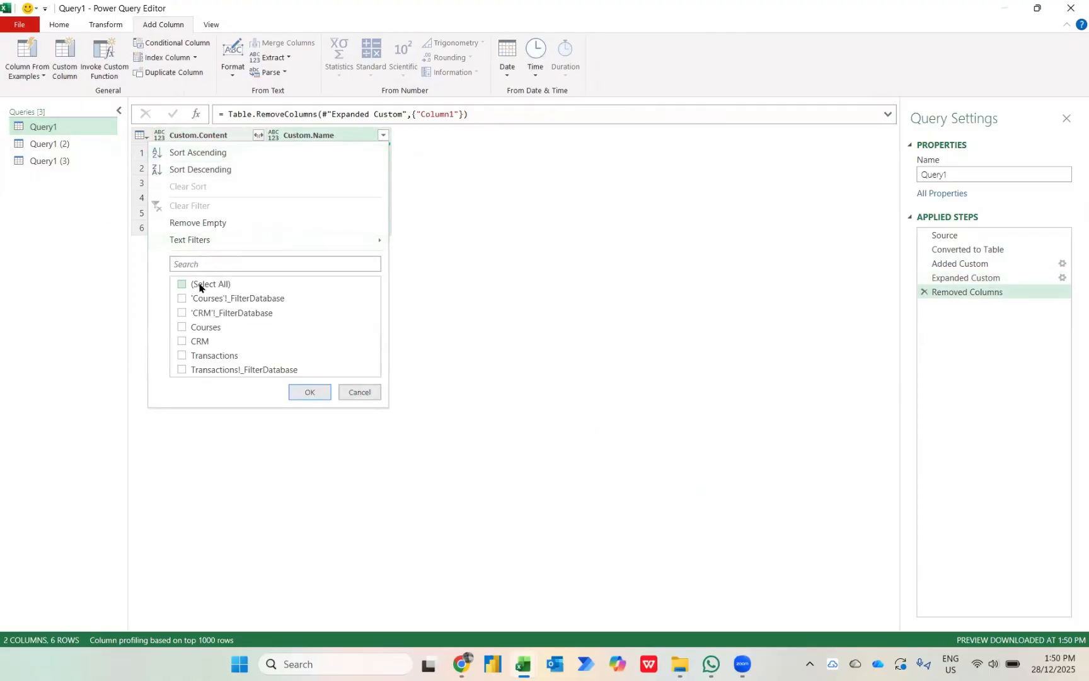
left_click(183, 343)
left_click(309, 392)
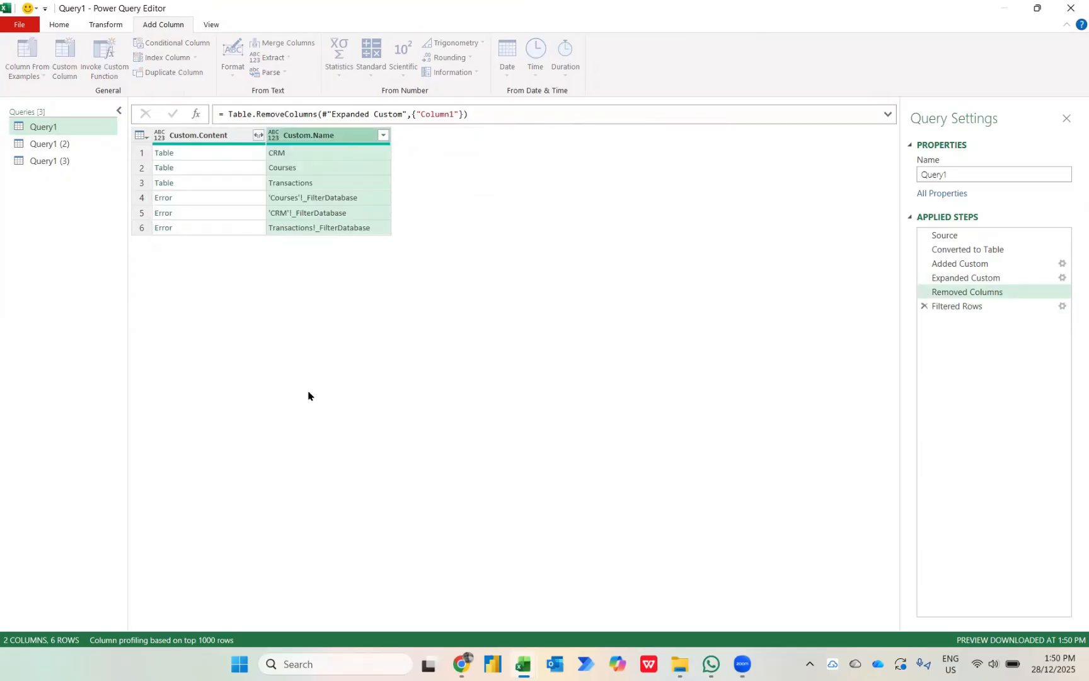
Expand all columns of Custom.Content in Query1 without using the original column name as prefix.
left_click(257, 135)
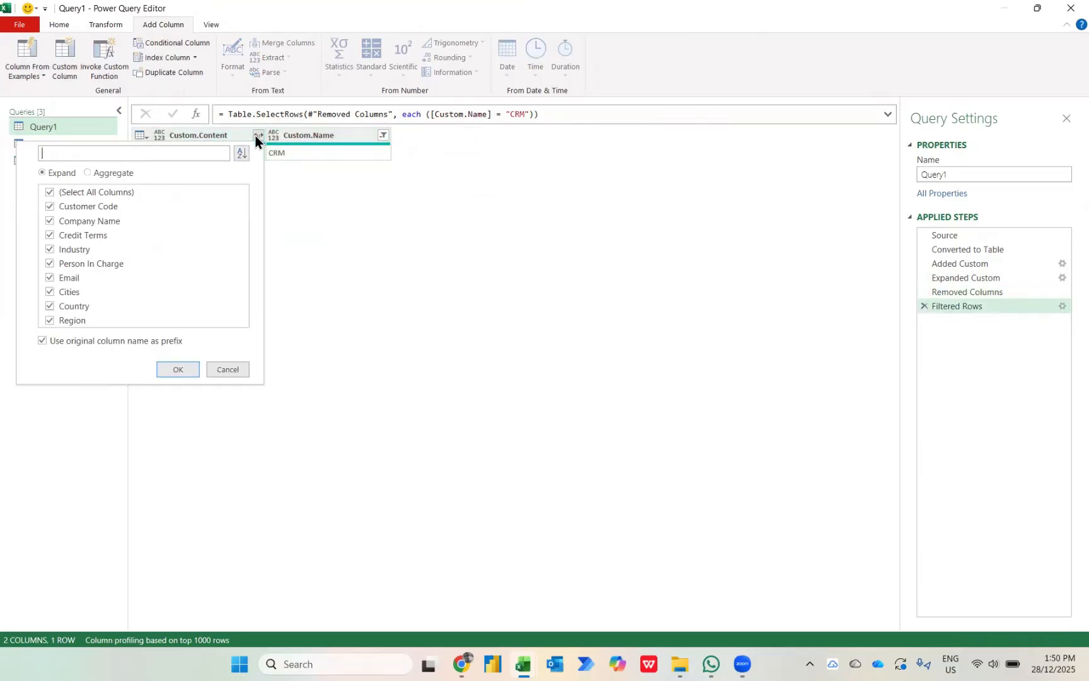
left_click(118, 343)
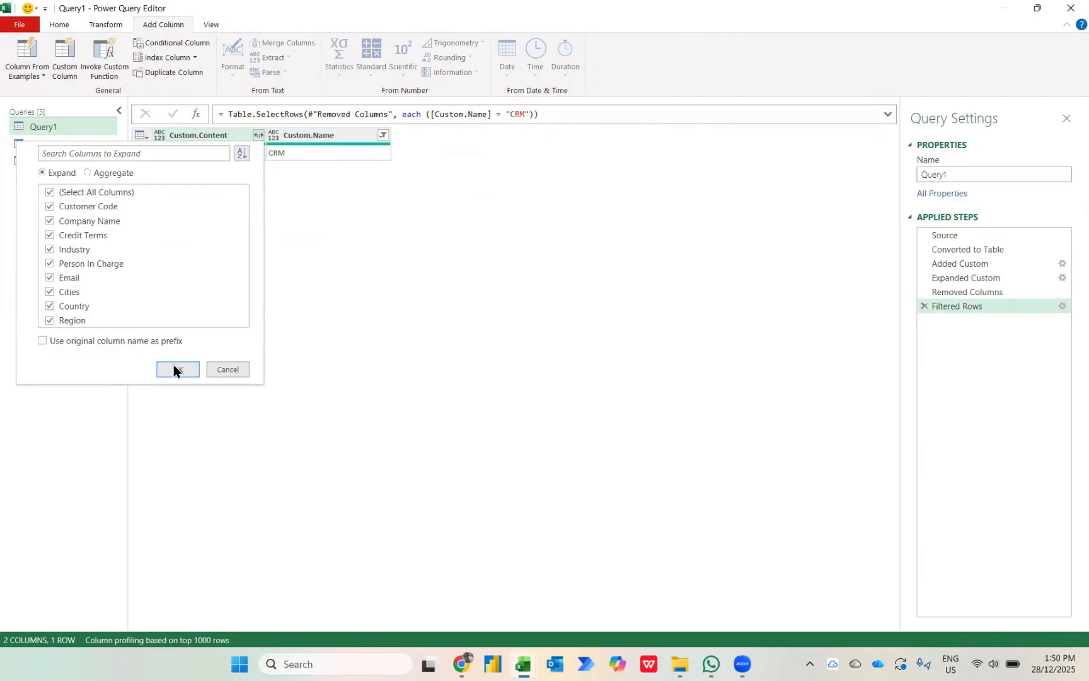
left_click(177, 370)
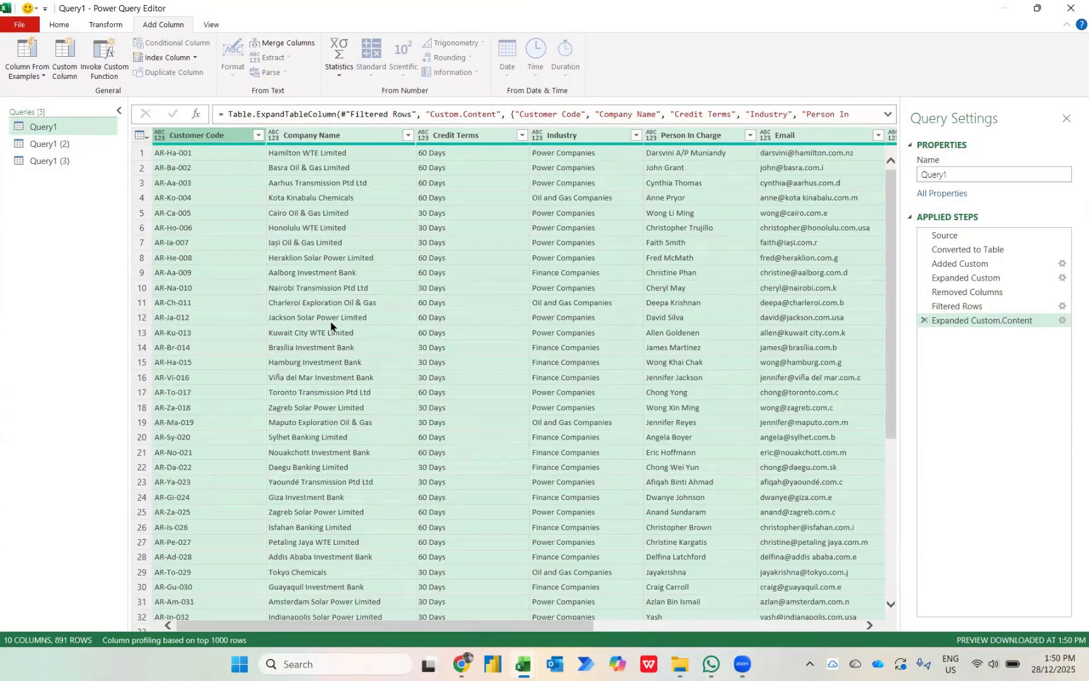
In Query1 (2), remove Column1 and filter Custom.Name to keep only Courses.
left_click(49, 146)
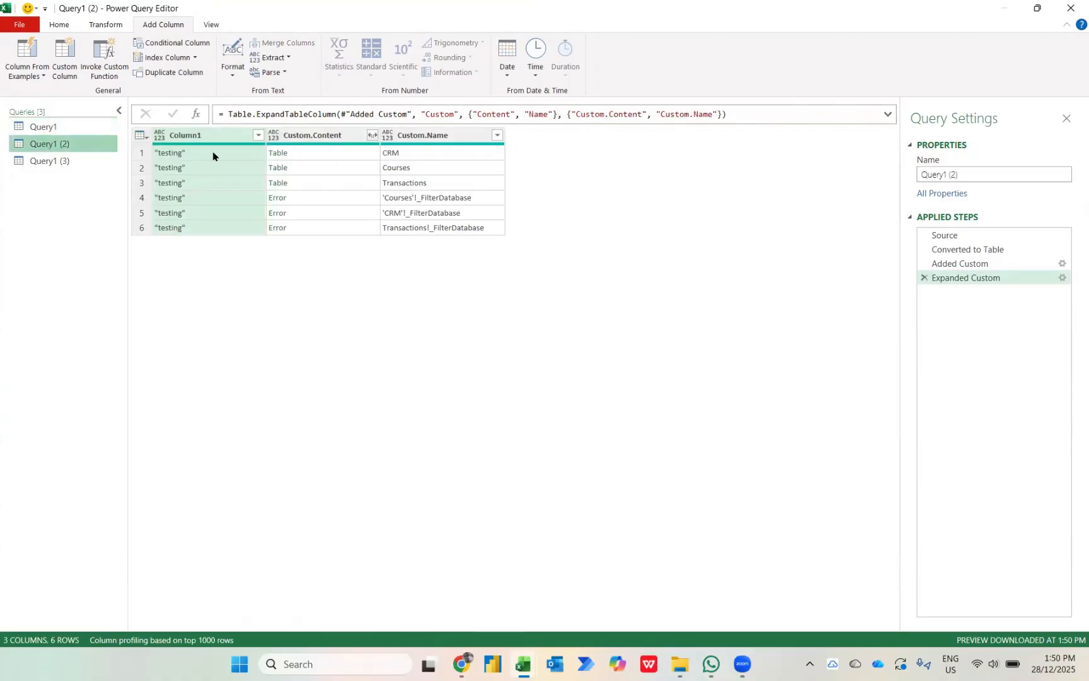
left_click(191, 142)
key("Delete")
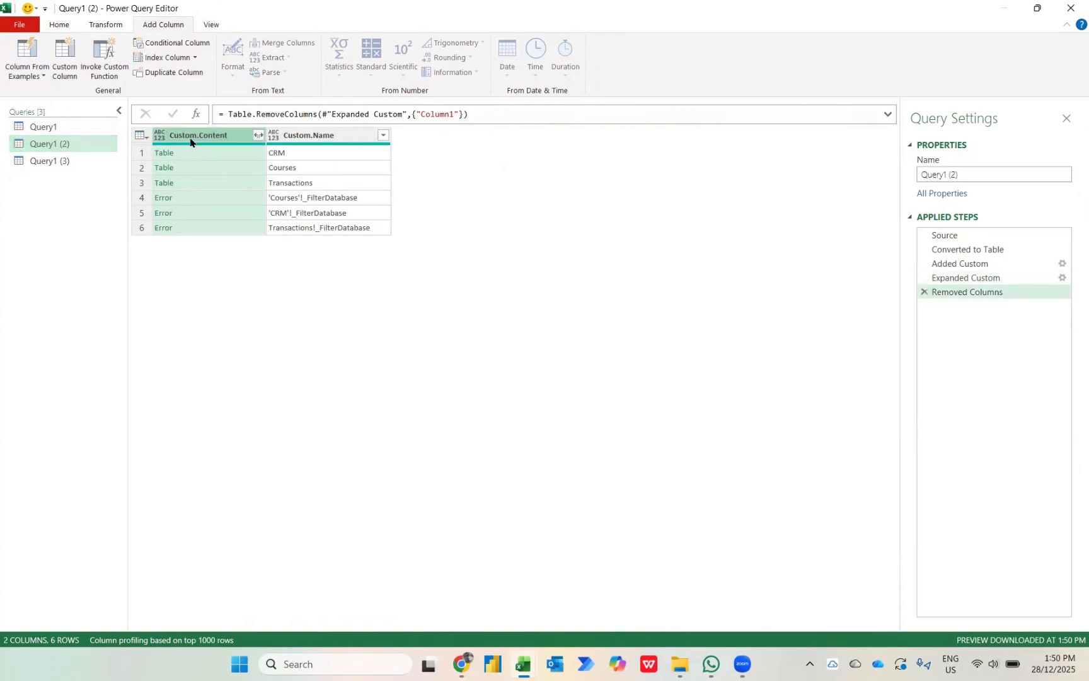
left_click(383, 135)
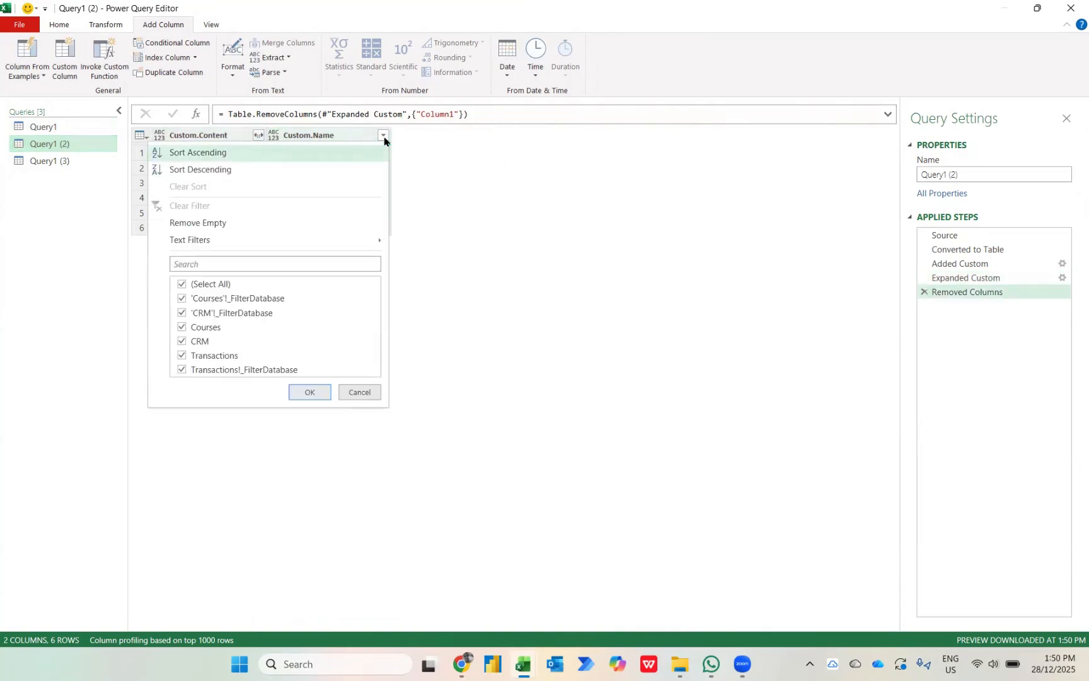
left_click(200, 288)
left_click(195, 326)
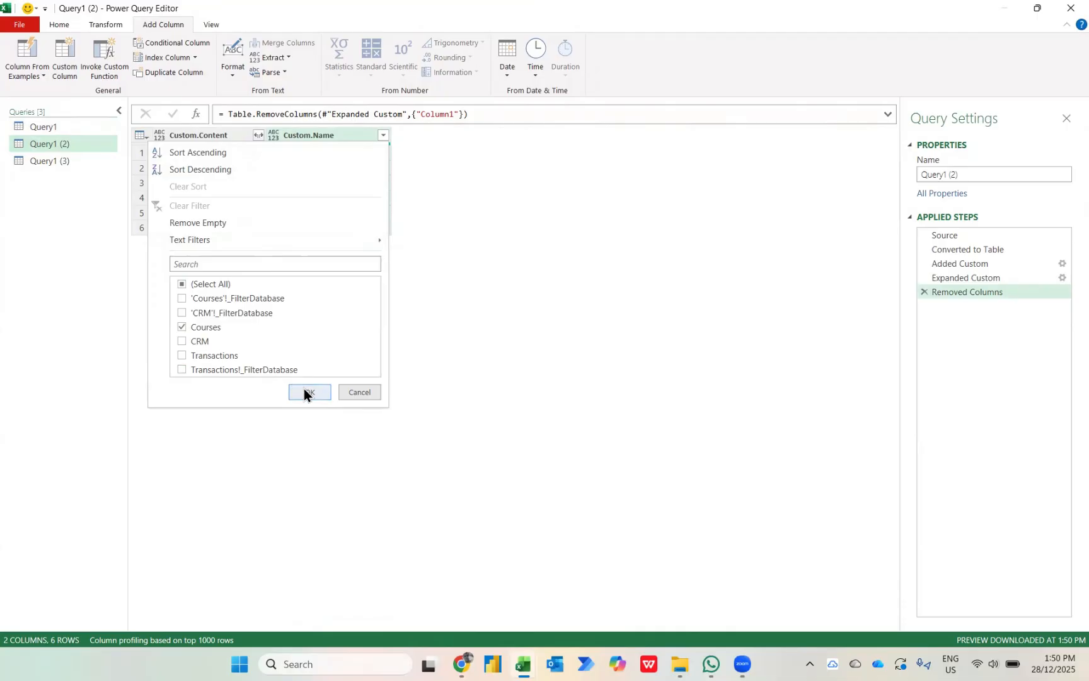
left_click(305, 391)
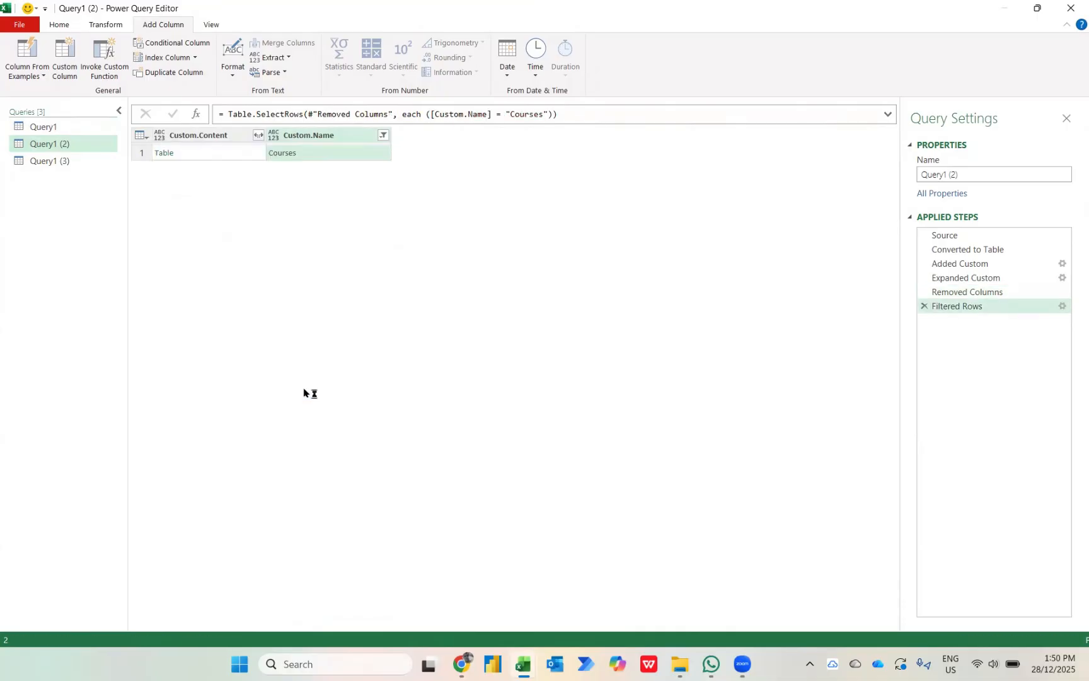
Expand all columns of Custom.Content in Query1 (2), clearing the default column name prefix in the expansion settings.
left_click(258, 134)
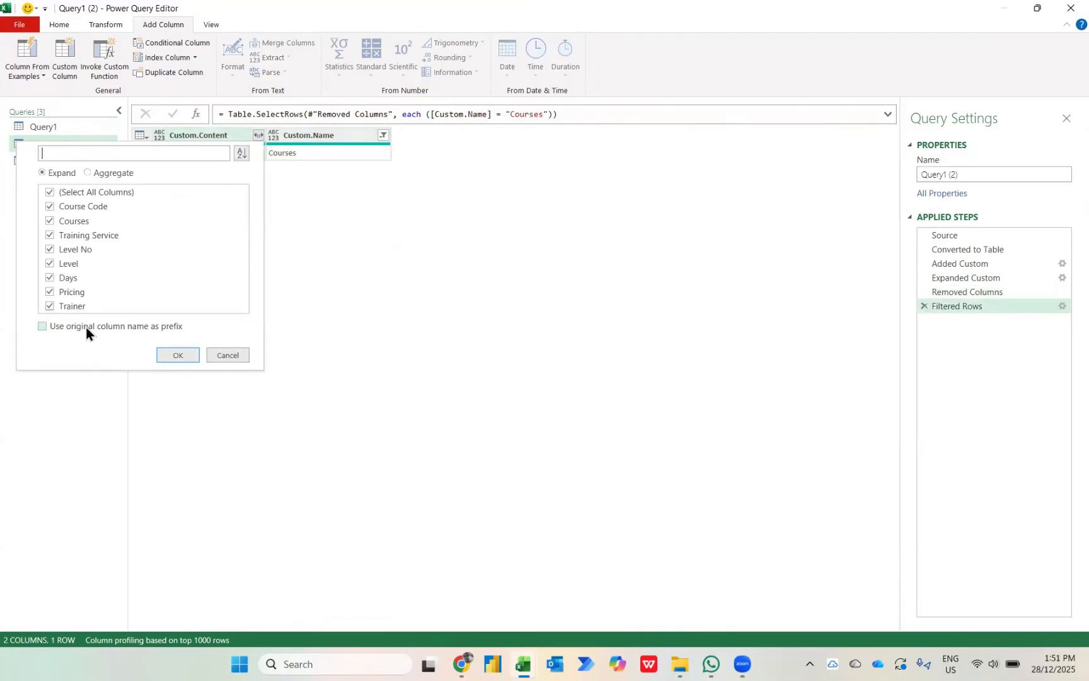
left_click(86, 326)
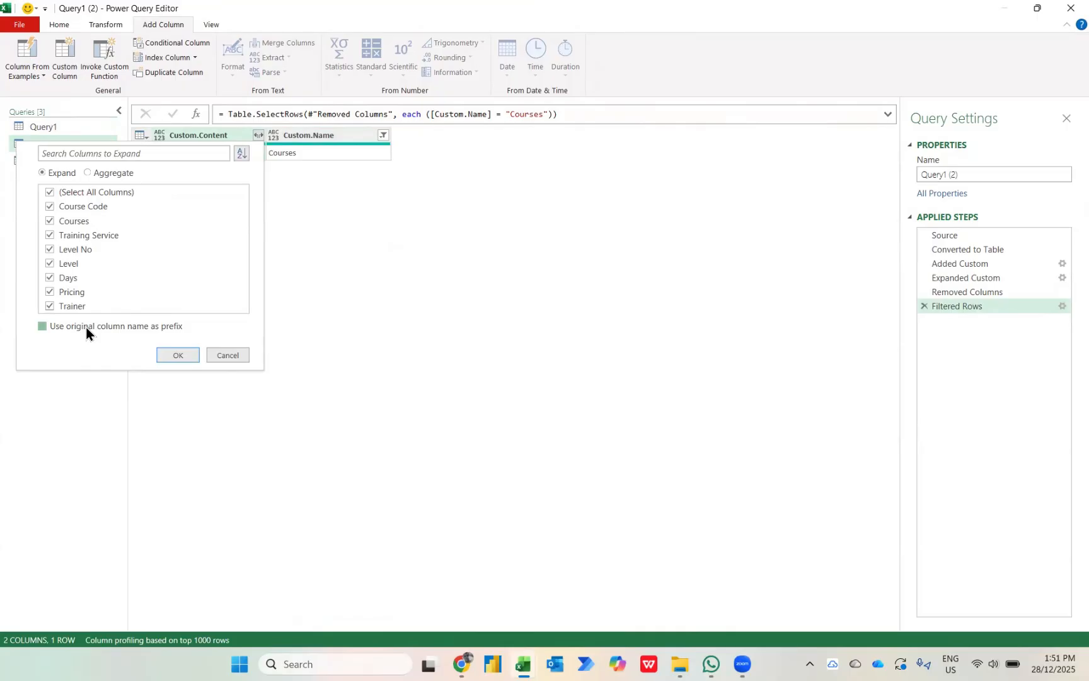
left_click(170, 352)
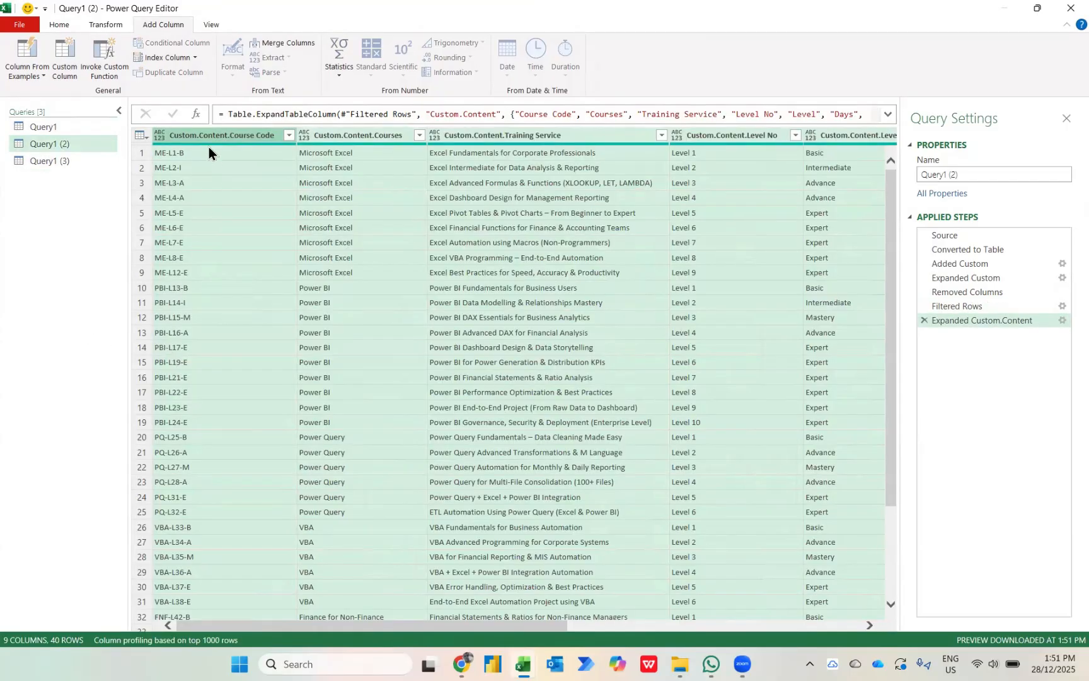
left_click(1061, 321)
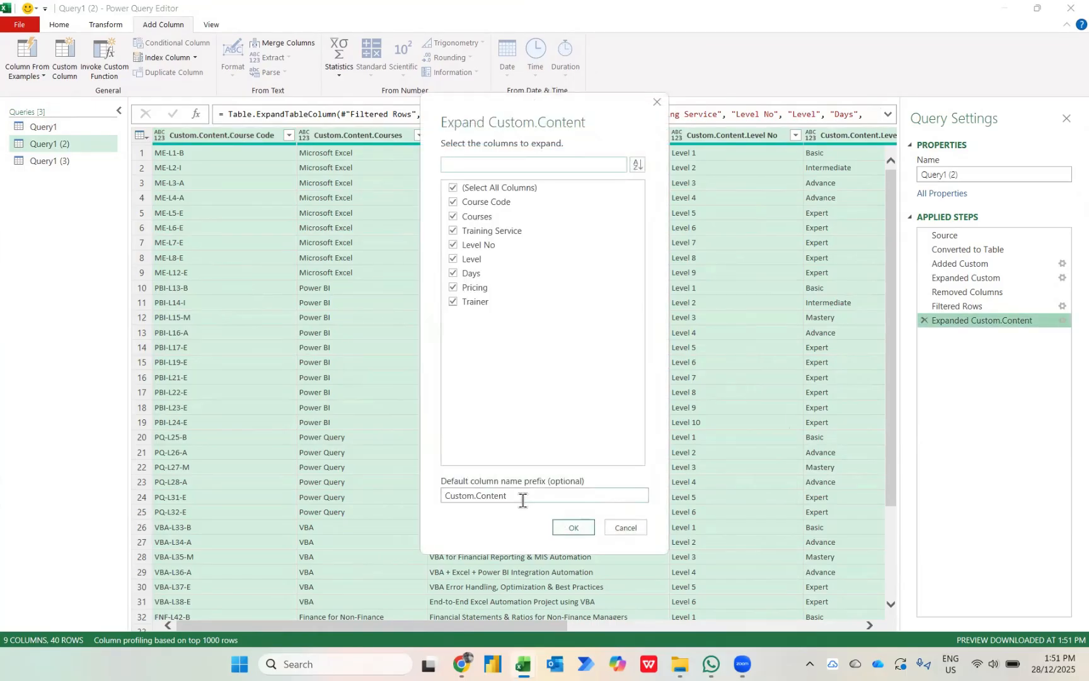
left_click_drag(522, 500, 403, 496)
key("BackSpace")
left_click(573, 527)
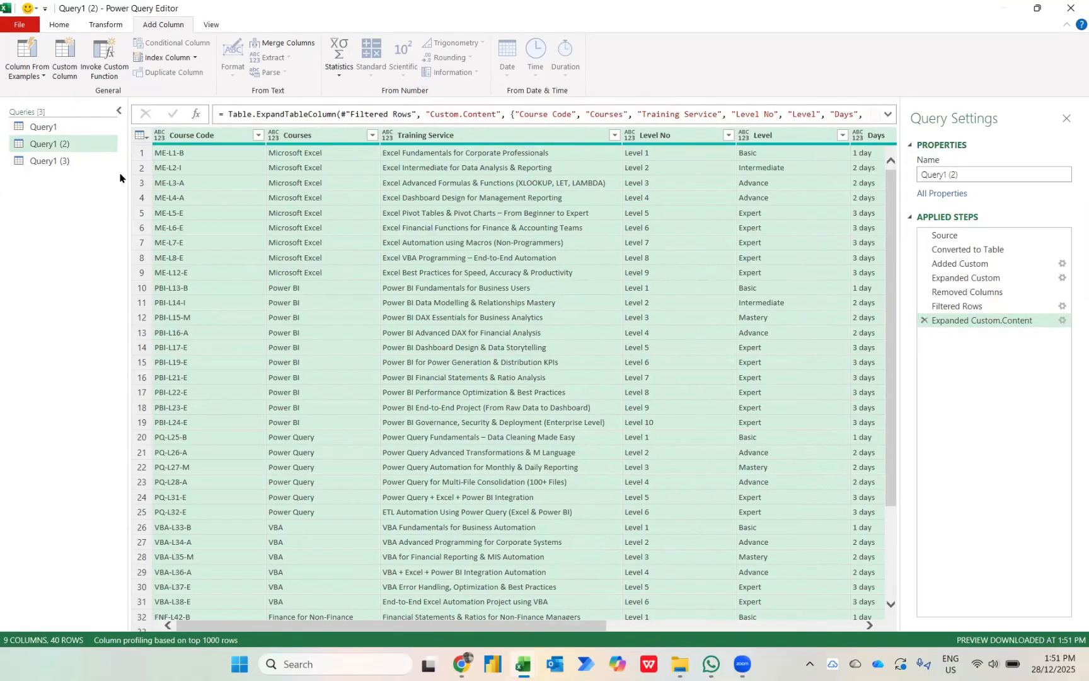
In Query1 (3), filter Custom.Name to keep only Transactions and remove Column1.
left_click(54, 160)
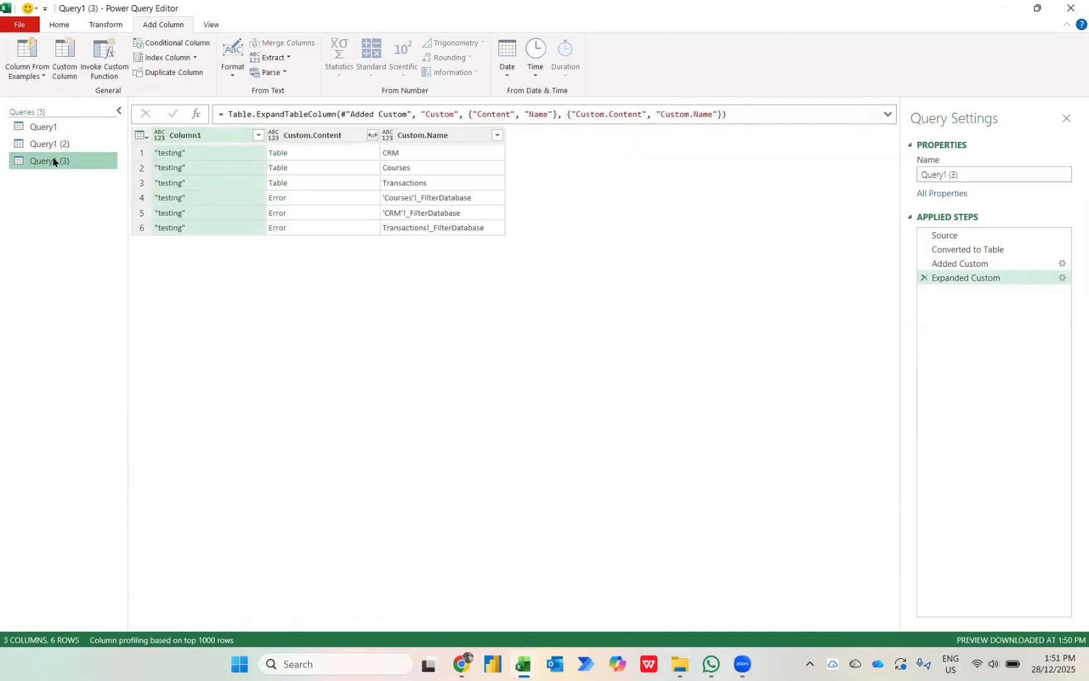
left_click(498, 134)
left_click(304, 286)
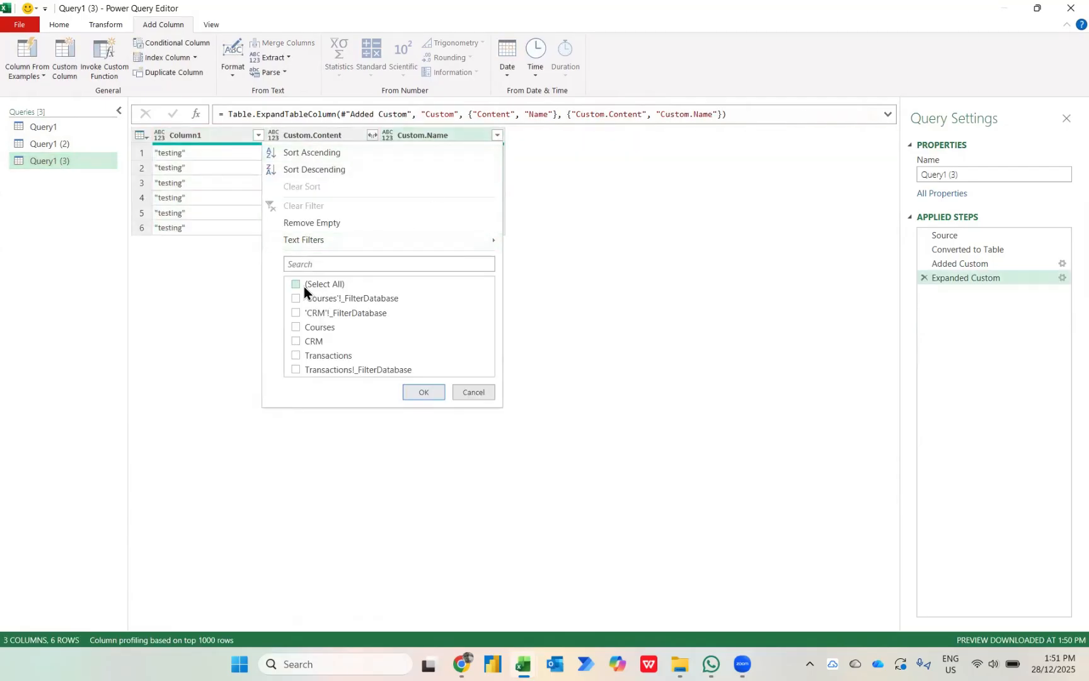
left_click(307, 356)
left_click(418, 392)
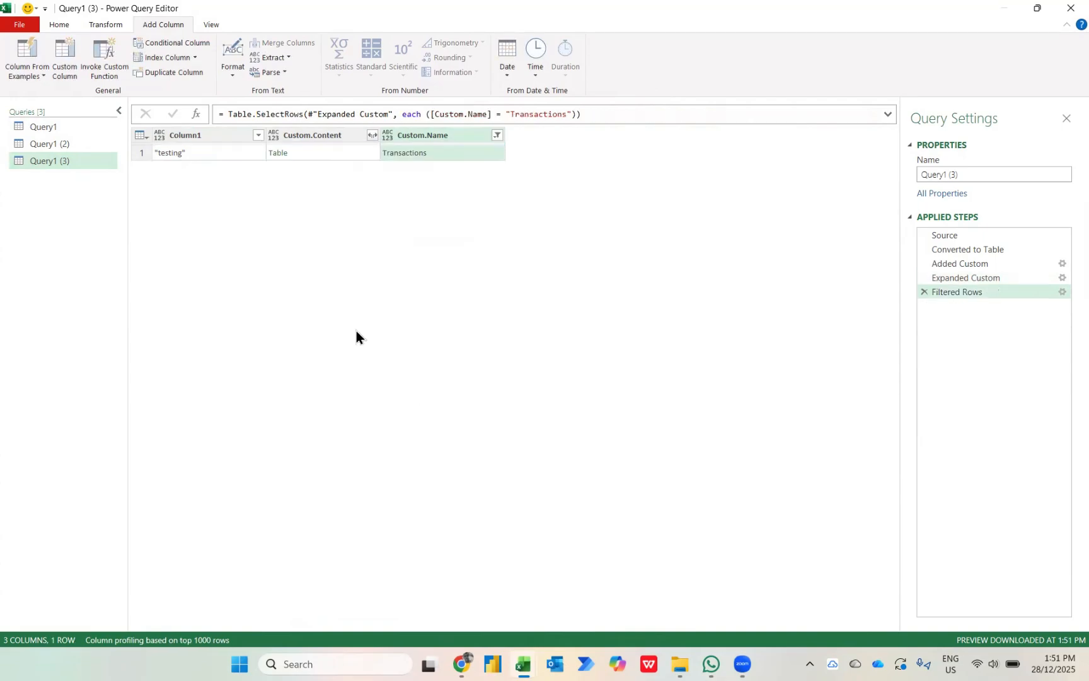
left_click(191, 133)
key("Delete")
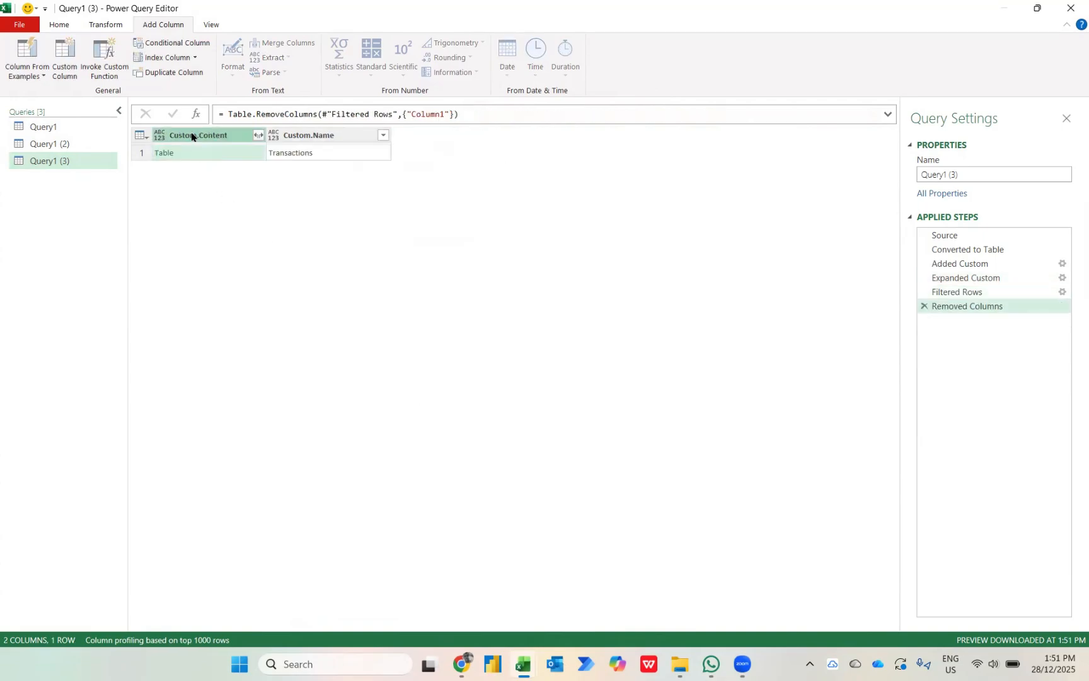
Expand all columns of Custom.Content in Query1 (3) without using the original column name as prefix.
left_click(259, 135)
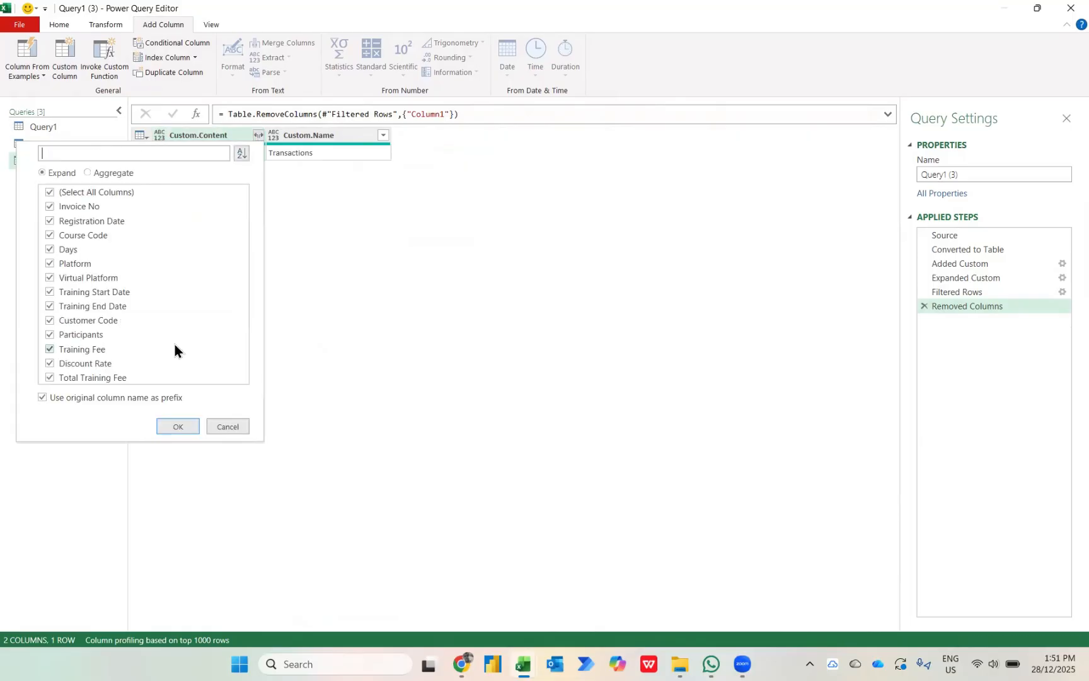
left_click(116, 398)
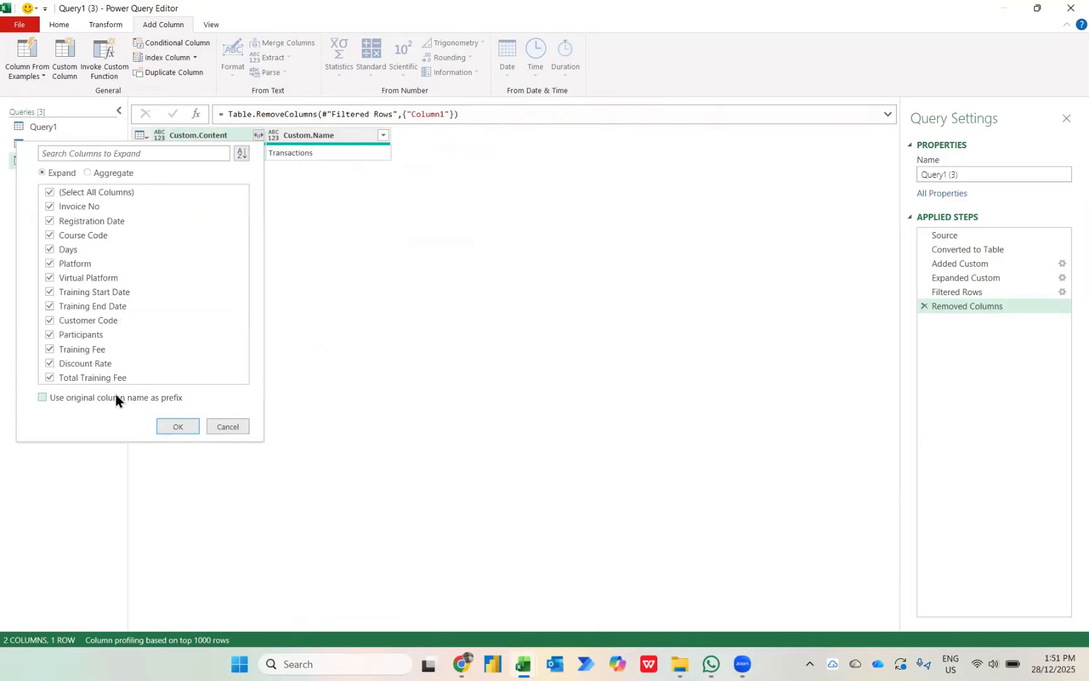
left_click(163, 427)
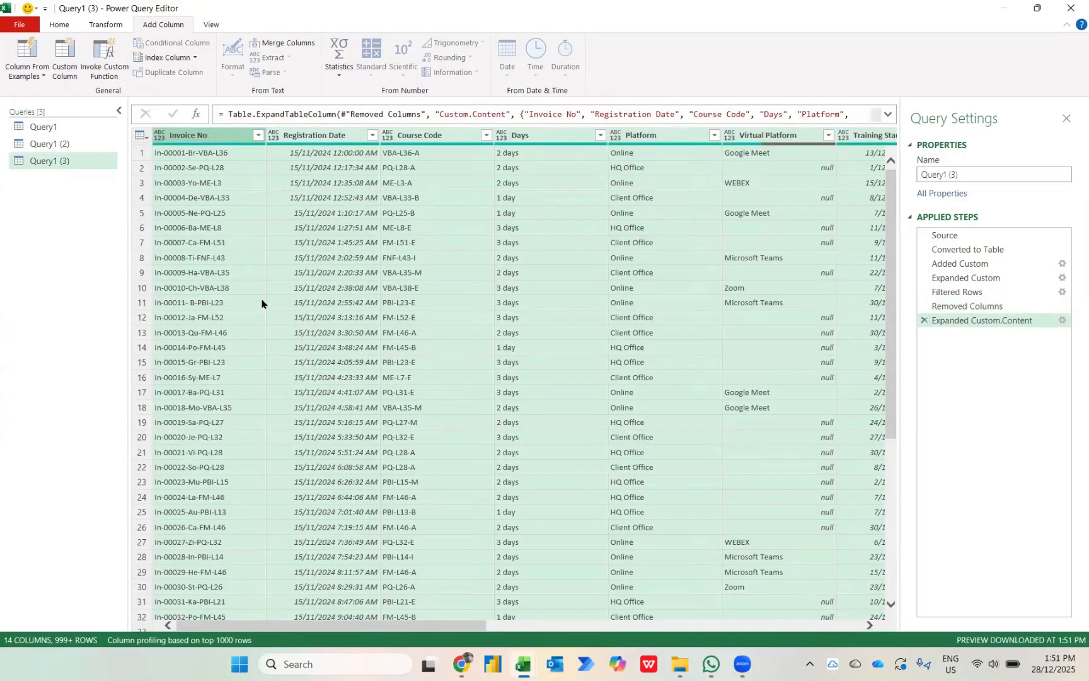
Rename the Query1 query as CRM.
left_click(41, 126)
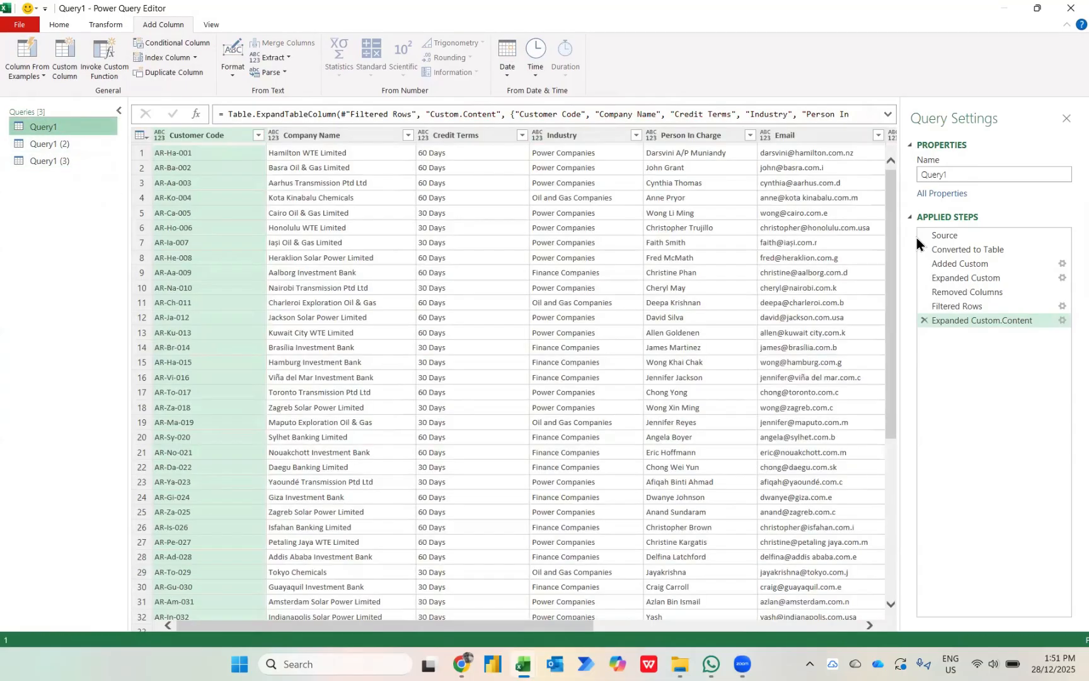
left_click(954, 180)
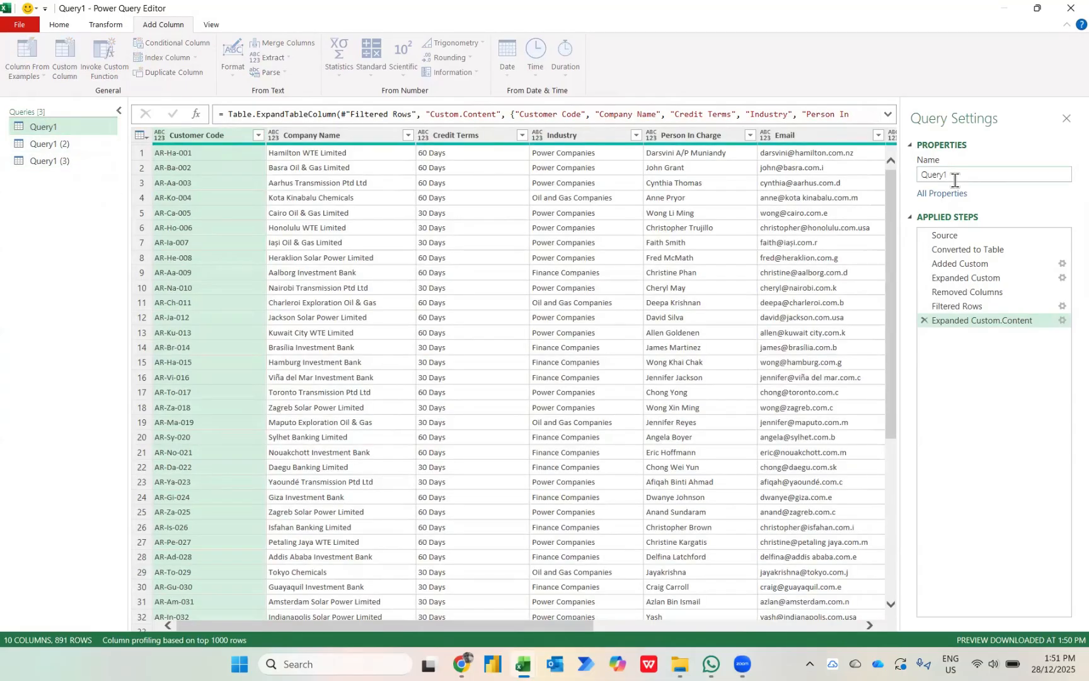
double_click(955, 180)
key("Caps_Lock")
type("CRM")
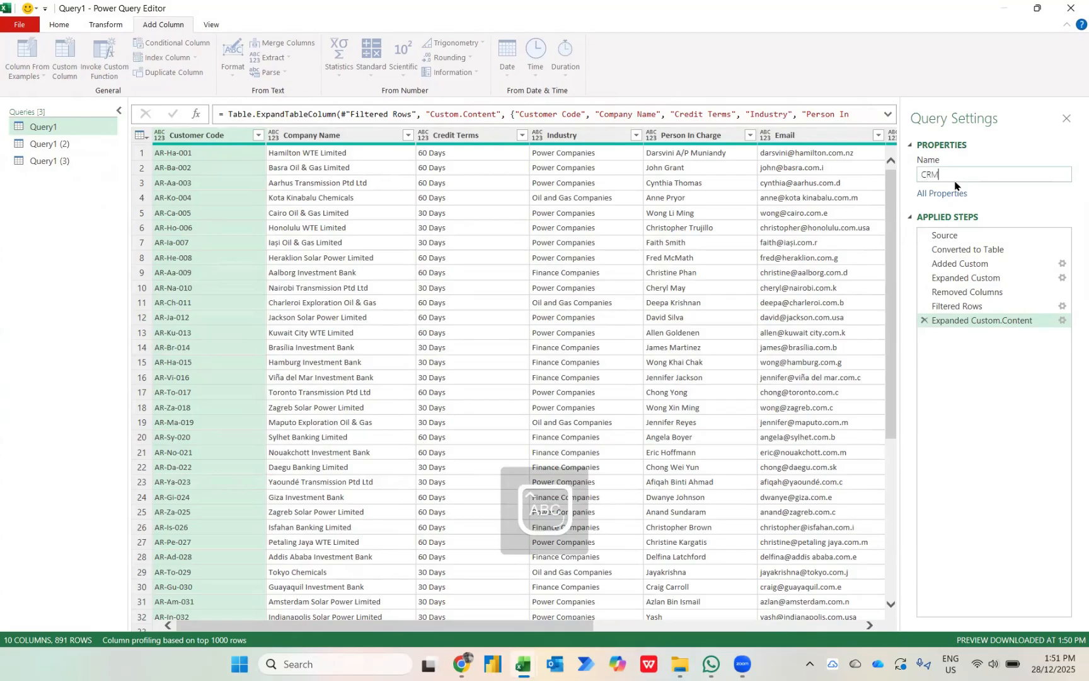
key("Return")
Rename the Query1 (2) query as Courses.
left_click(56, 144)
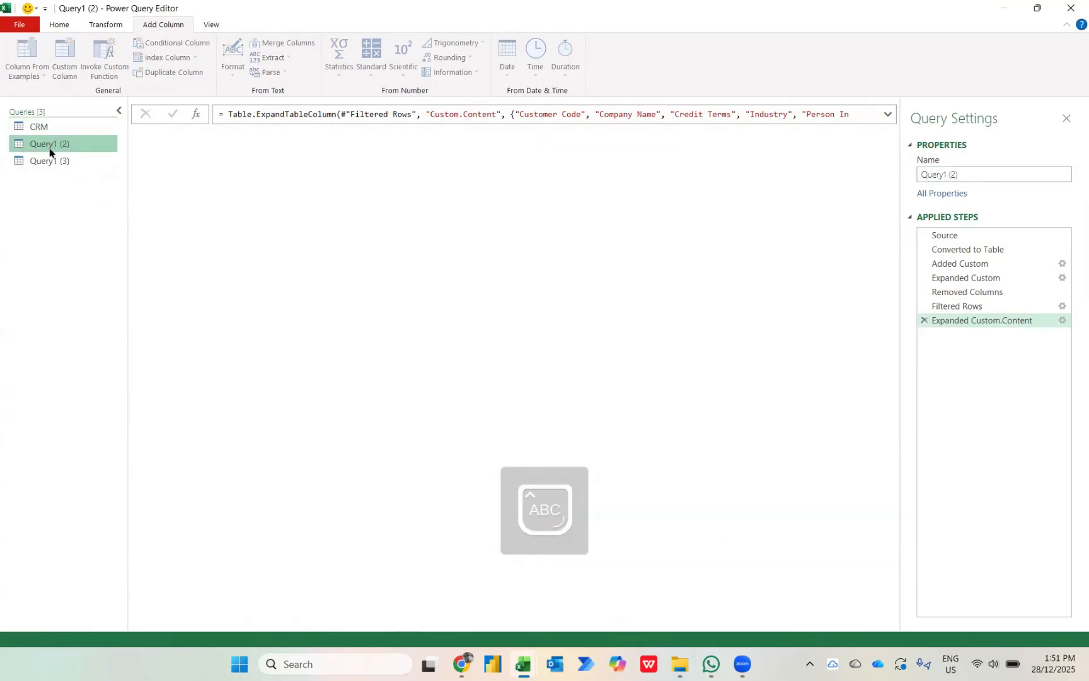
left_click(965, 174)
double_click(965, 174)
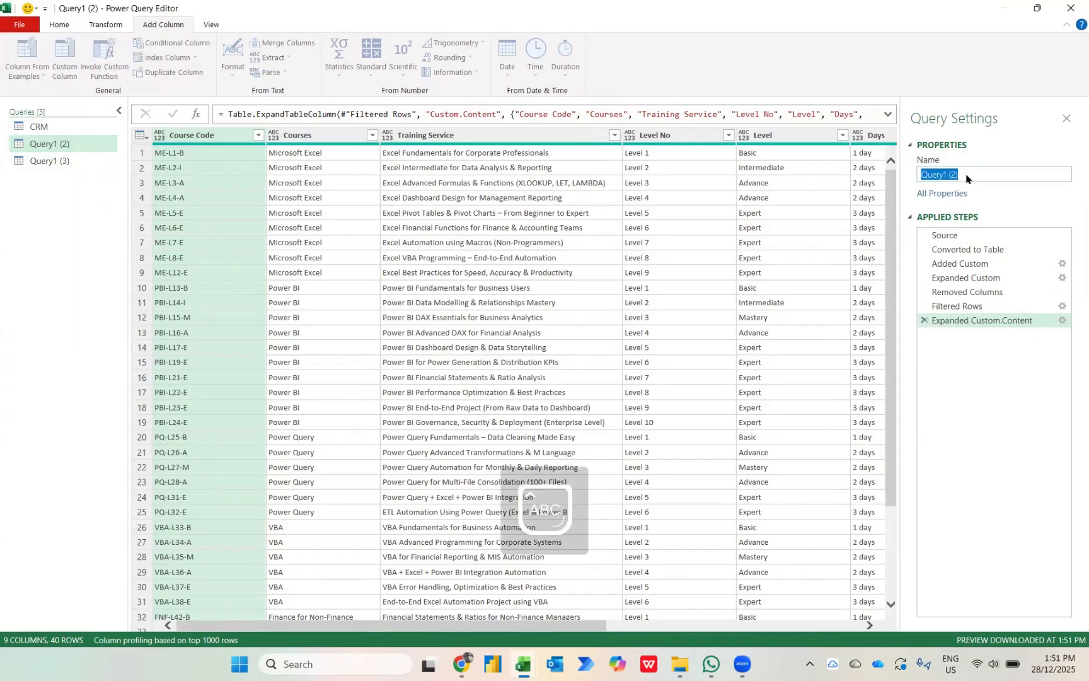
type("Courses")
key("Return")
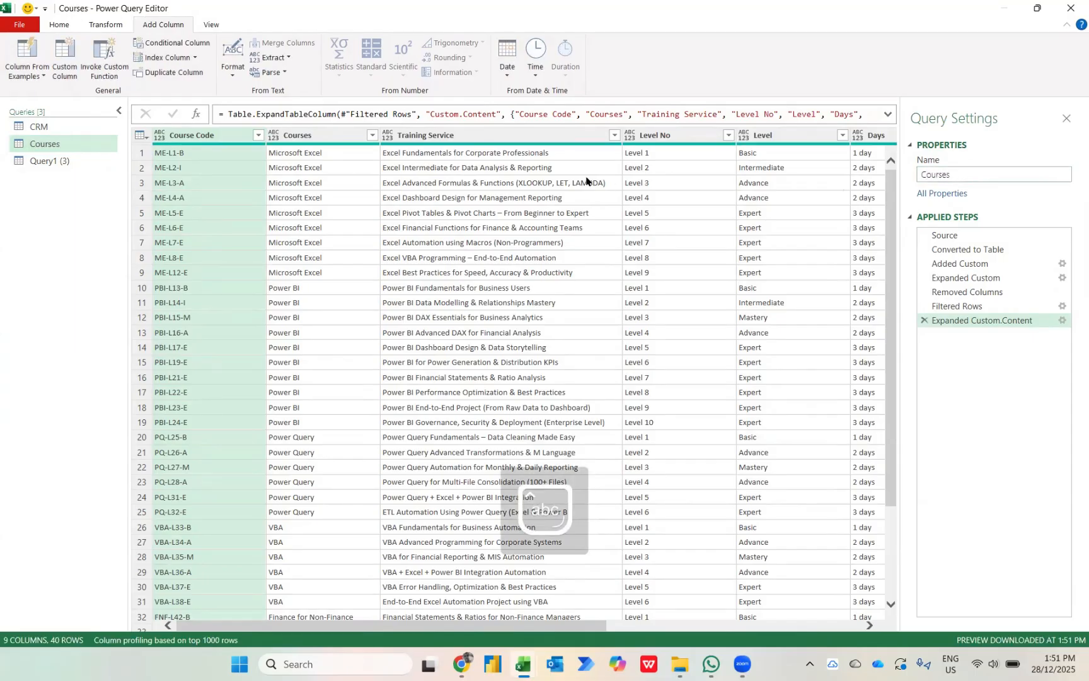
Open the Query1 (3) query containing the expanded transactions table.
left_click(50, 166)
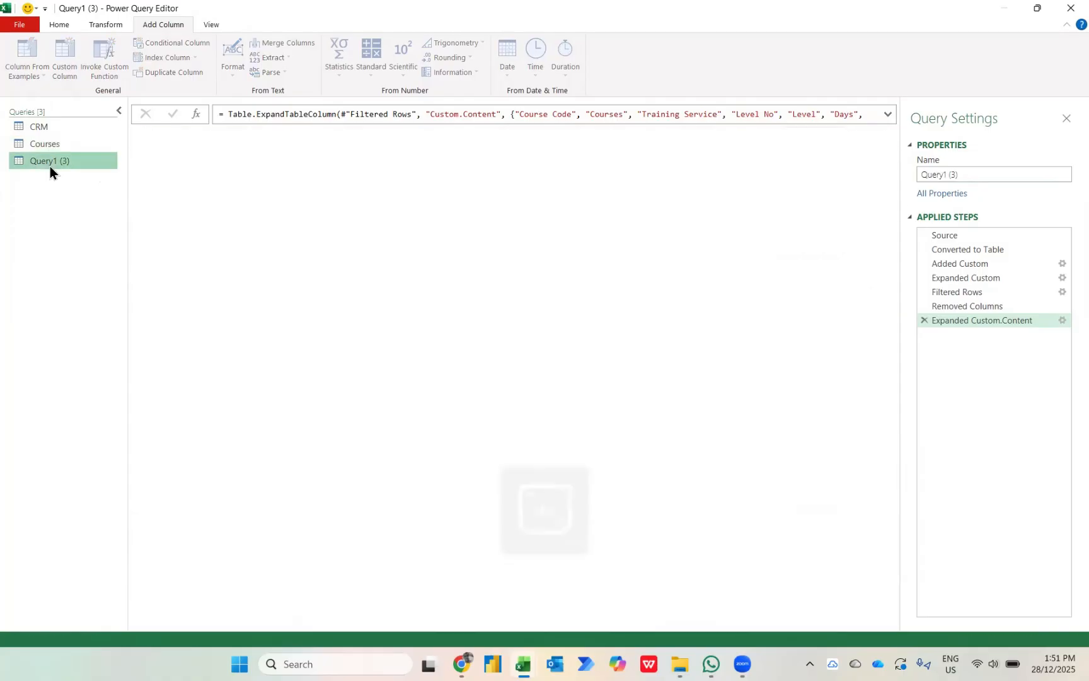